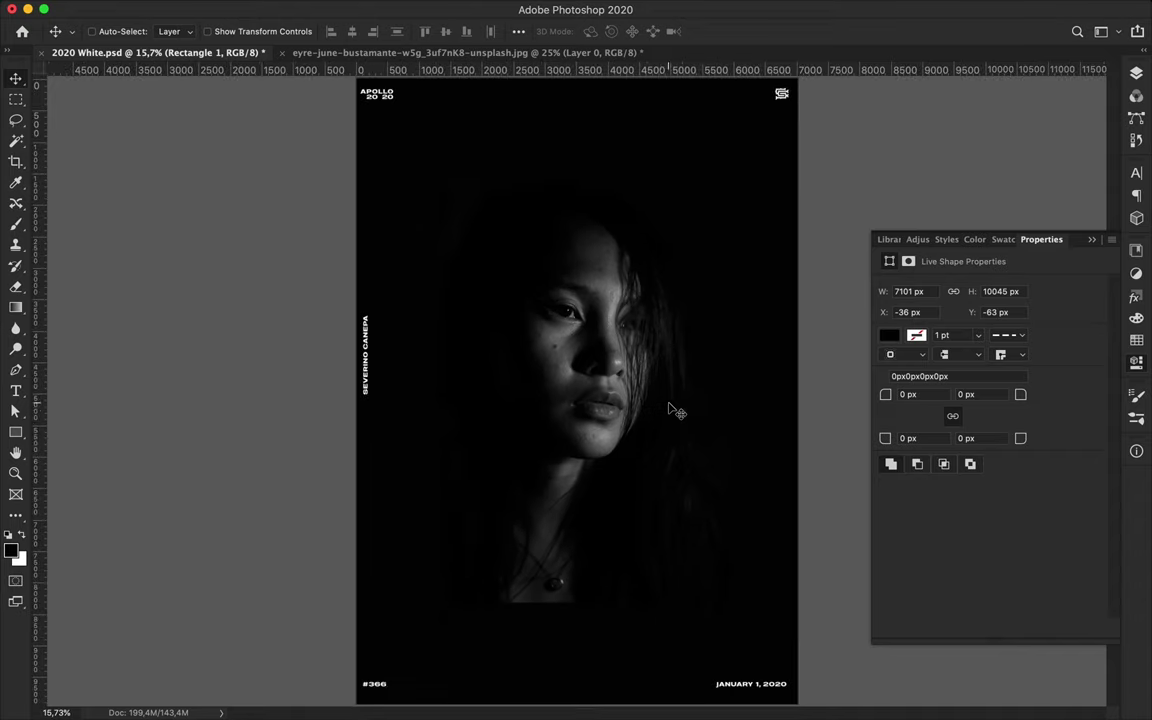
Step: Collapse the Layout group and add a new empty layer directly above Layer 1
left_click(1136, 76)
left_click(1019, 416, "super")
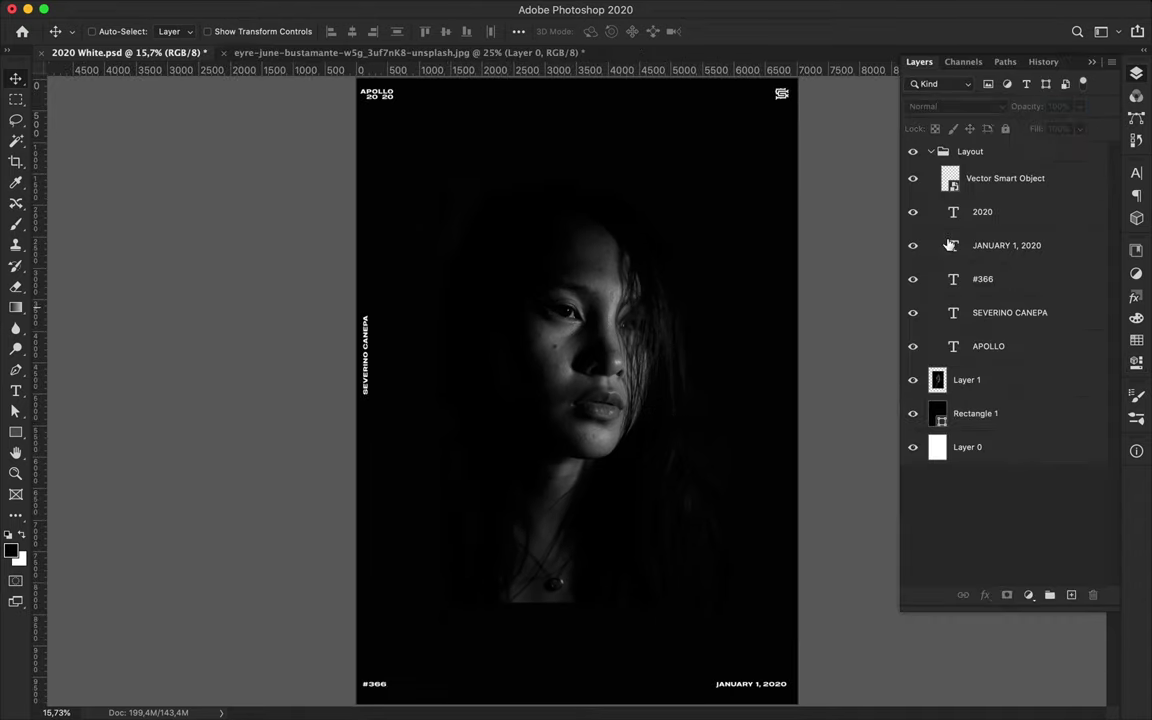
left_click(931, 152)
left_click(998, 185)
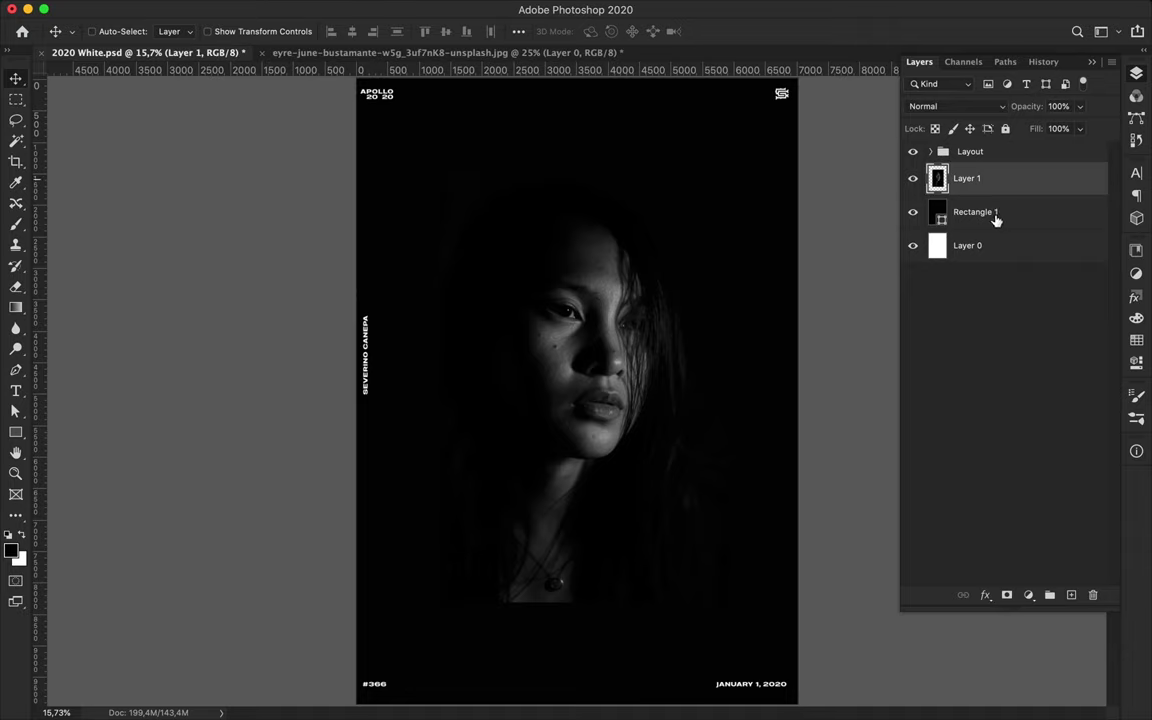
left_click(1071, 595)
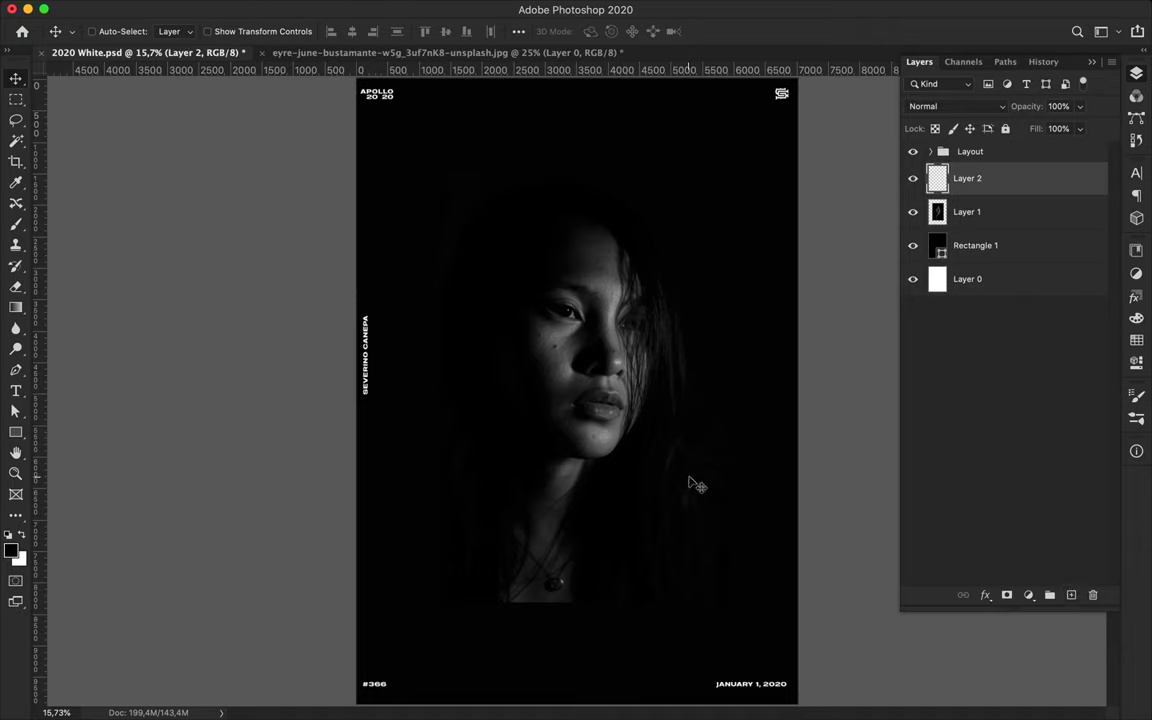
key("u")
left_click(176, 32)
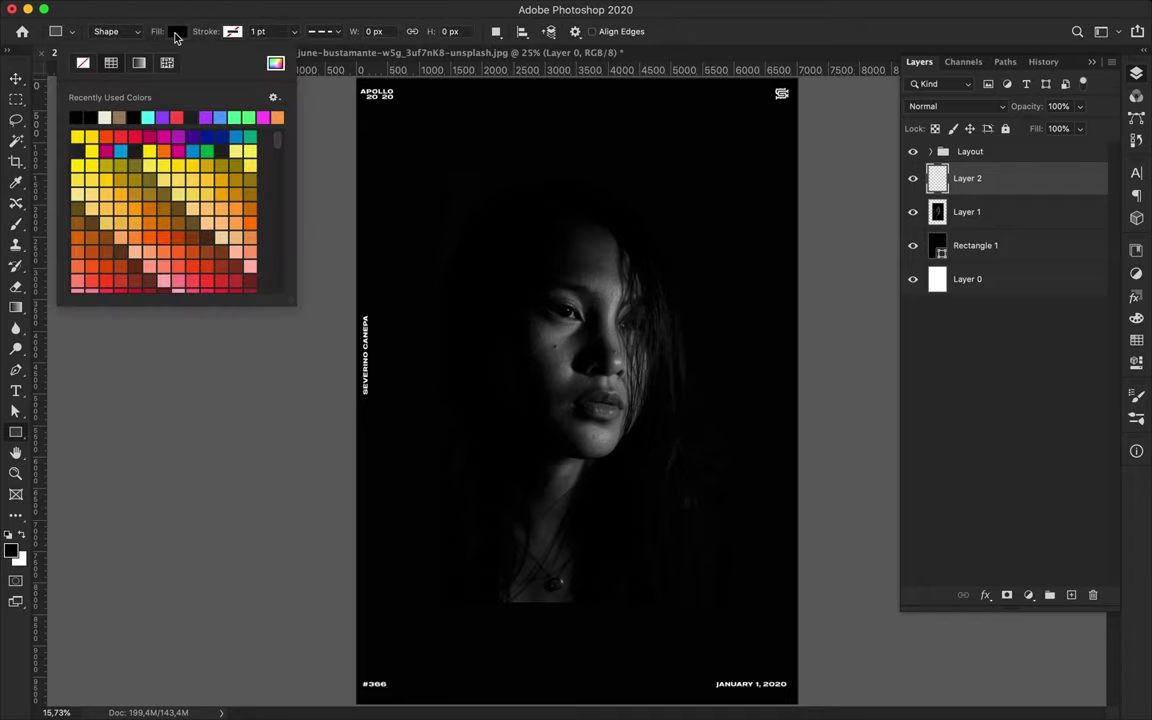
left_click(139, 63)
left_click(85, 140)
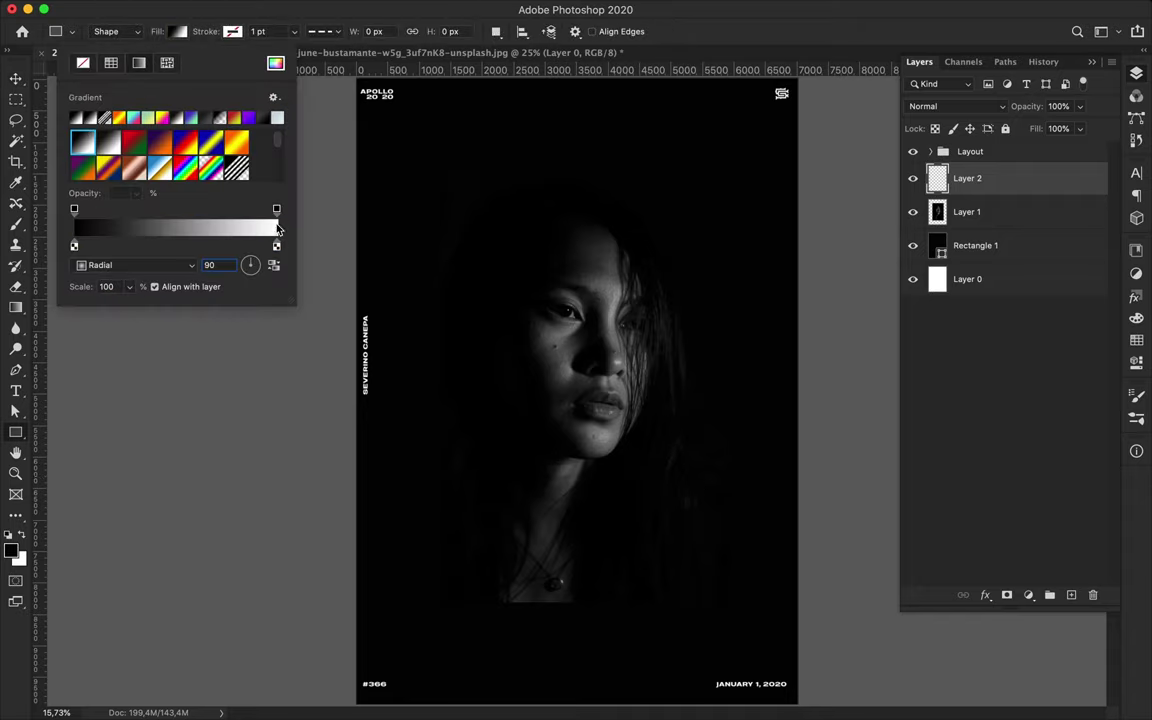
double_click(276, 245)
left_click(521, 668)
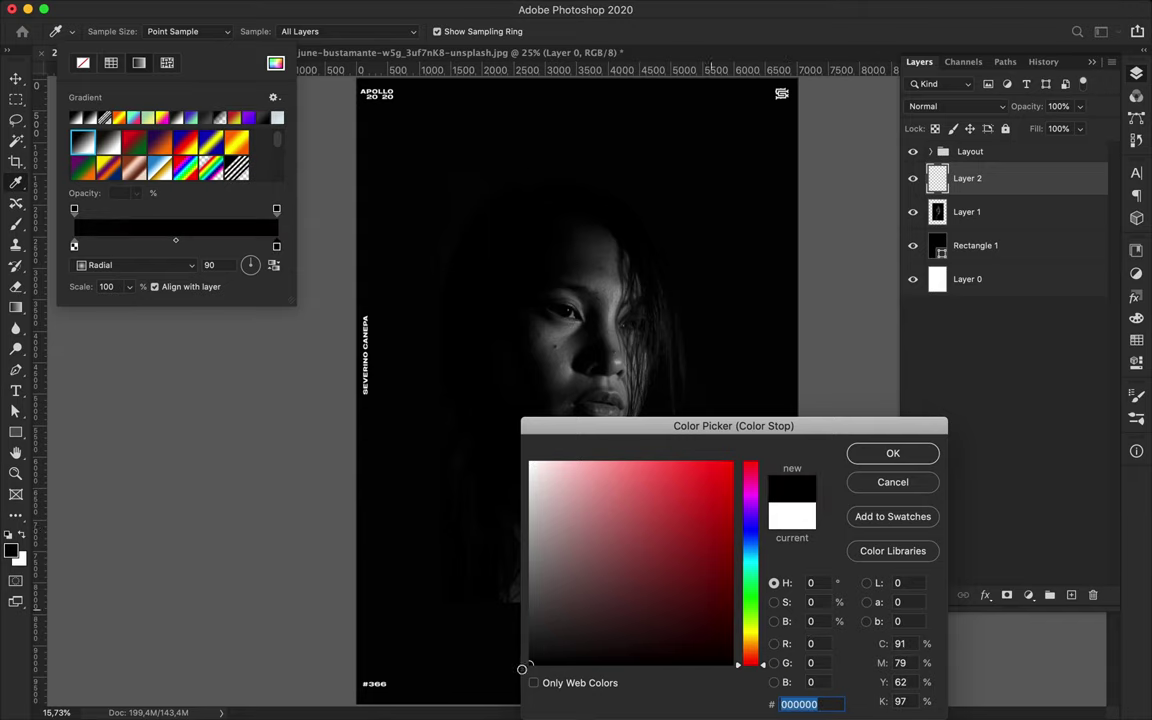
left_click(893, 454)
left_click(276, 210)
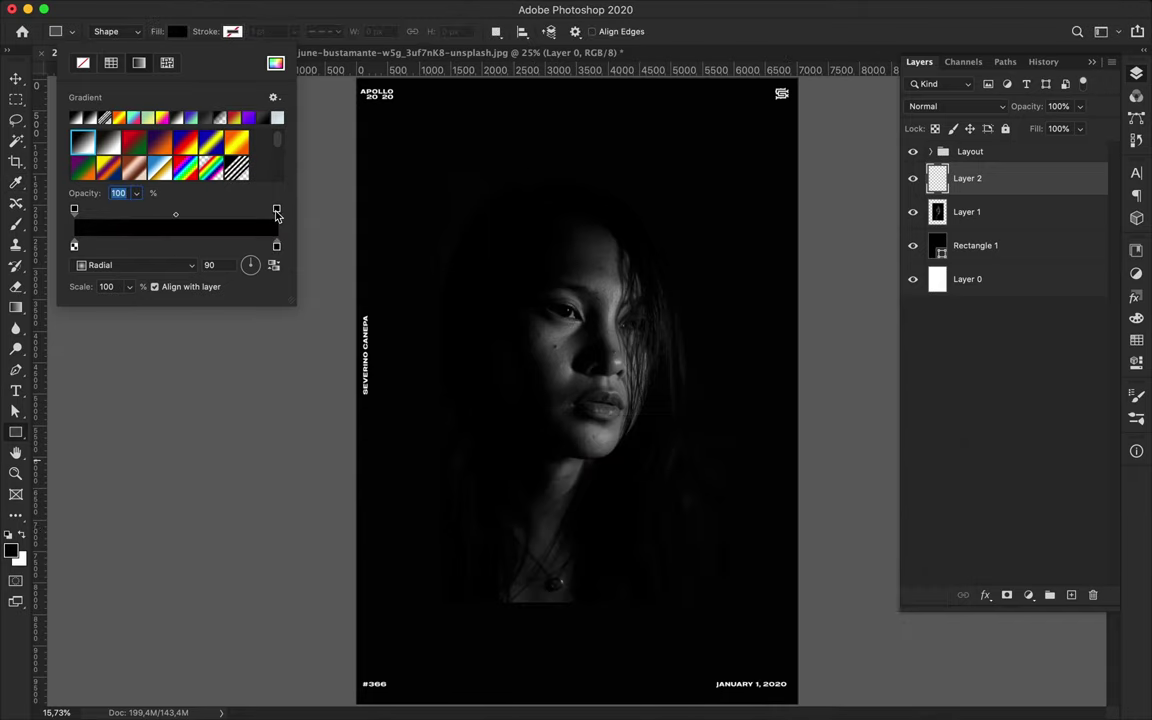
key("Return")
left_click_drag(489, 630, 565, 520)
key("super+z")
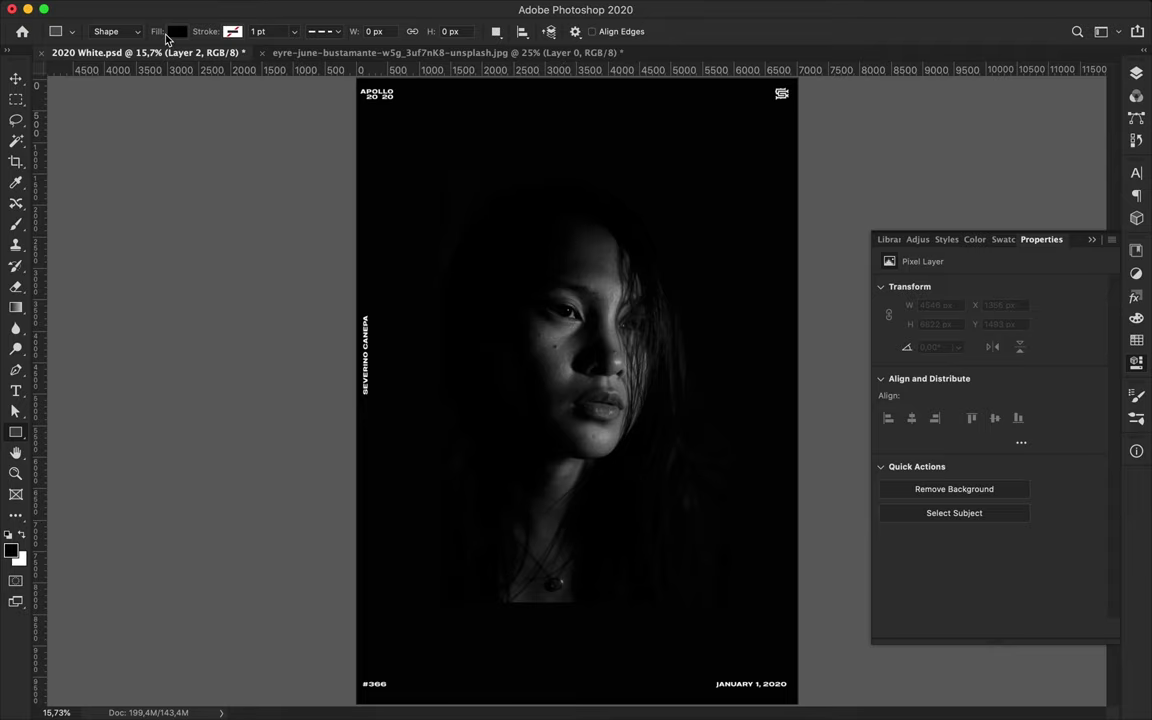
Step: Choose the Gradient tool and set the starting color stop of its fade-to-transparent gradient to black
key("g")
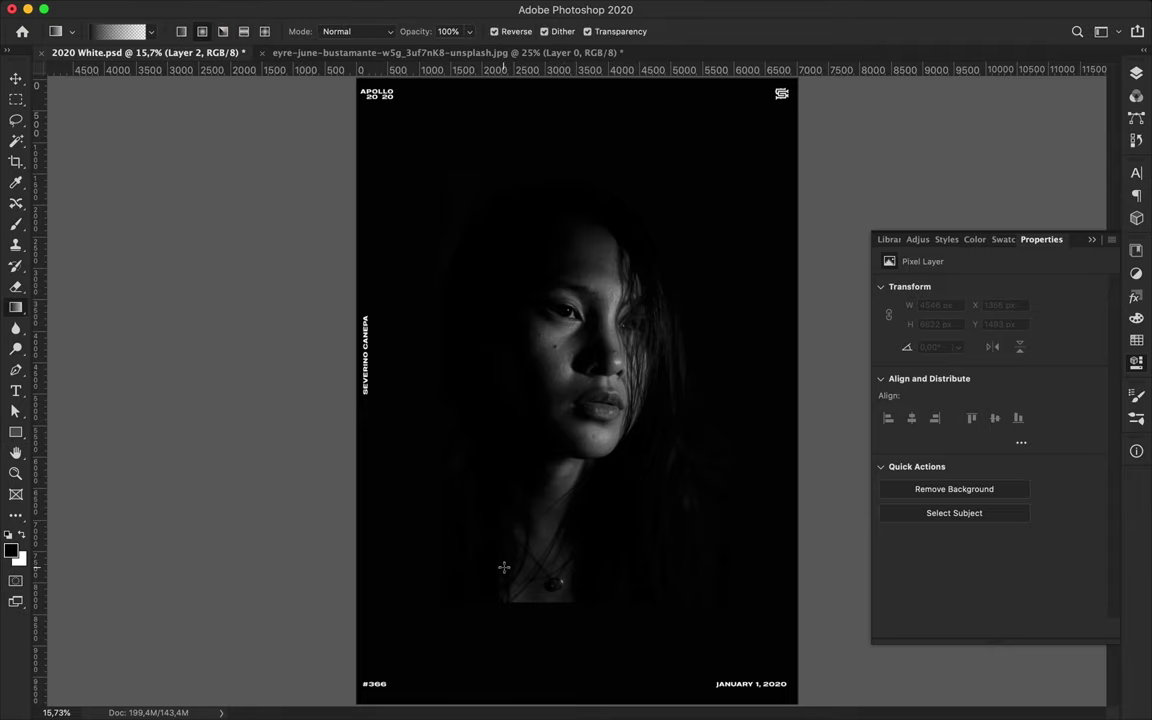
left_click(120, 31)
double_click(156, 445)
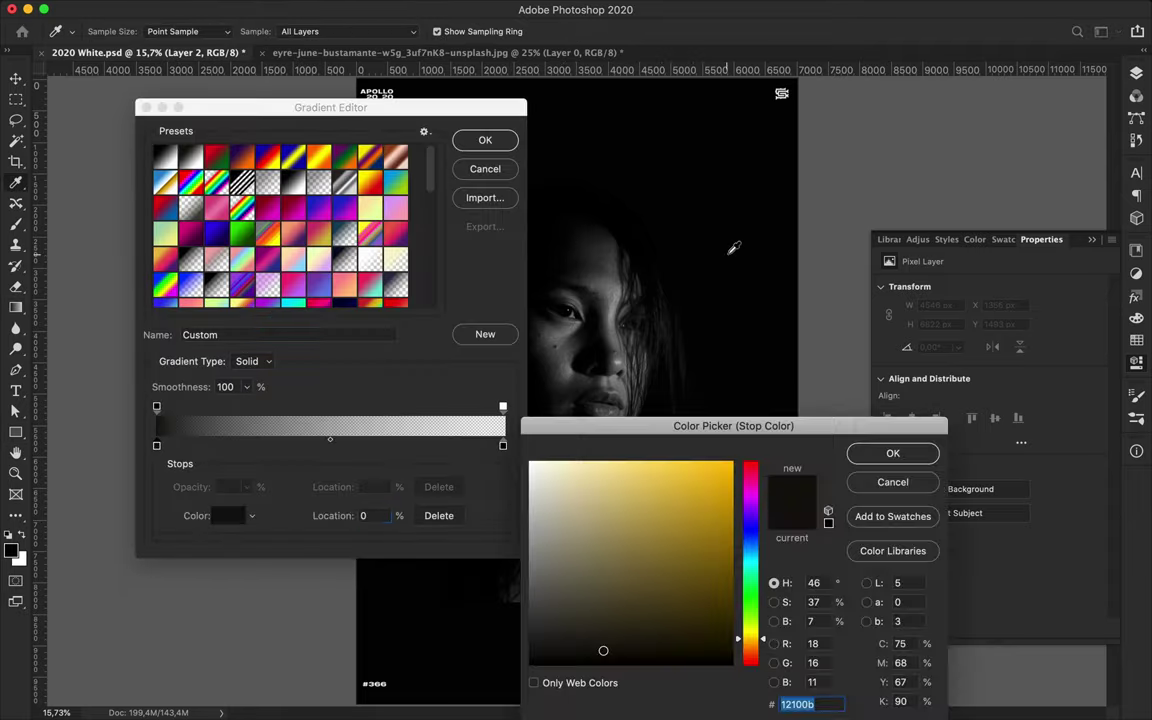
left_click(856, 484)
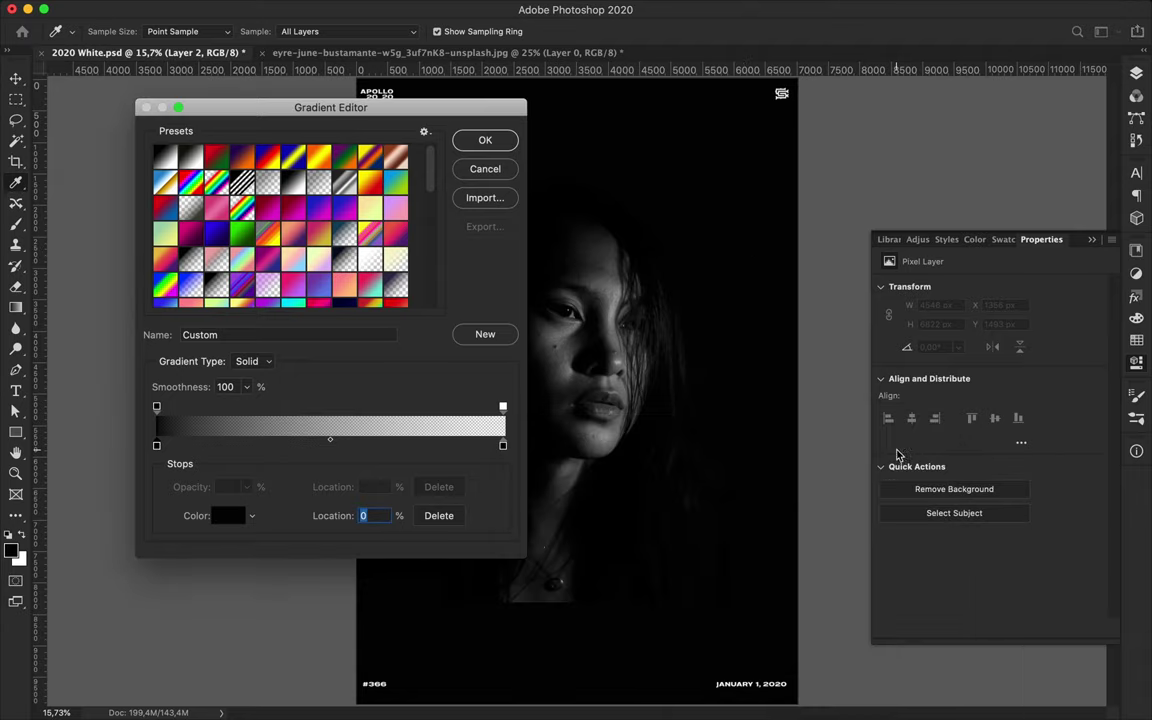
left_click(485, 141)
Step: Turn off Reverse and draw a radial gradient about 2567 px across over the portrait's hard lower edge on Layer 2
left_click_drag(487, 610, 566, 506)
key("super+z")
left_click(493, 31)
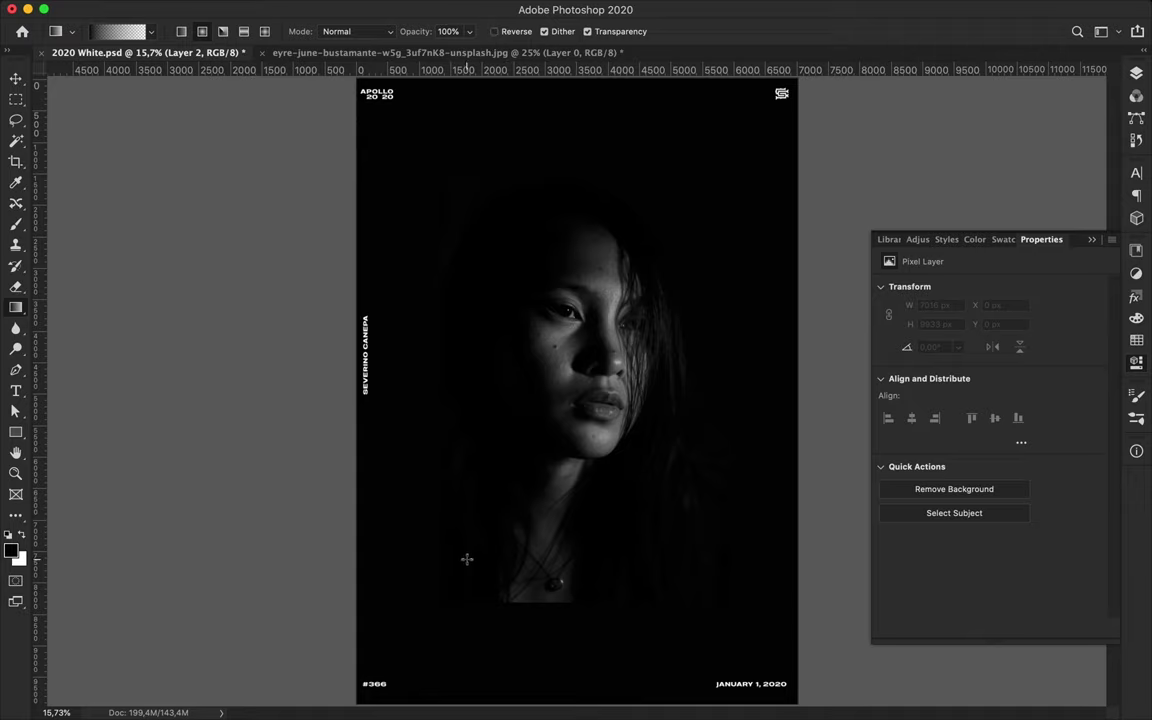
left_click_drag(531, 615, 531, 535)
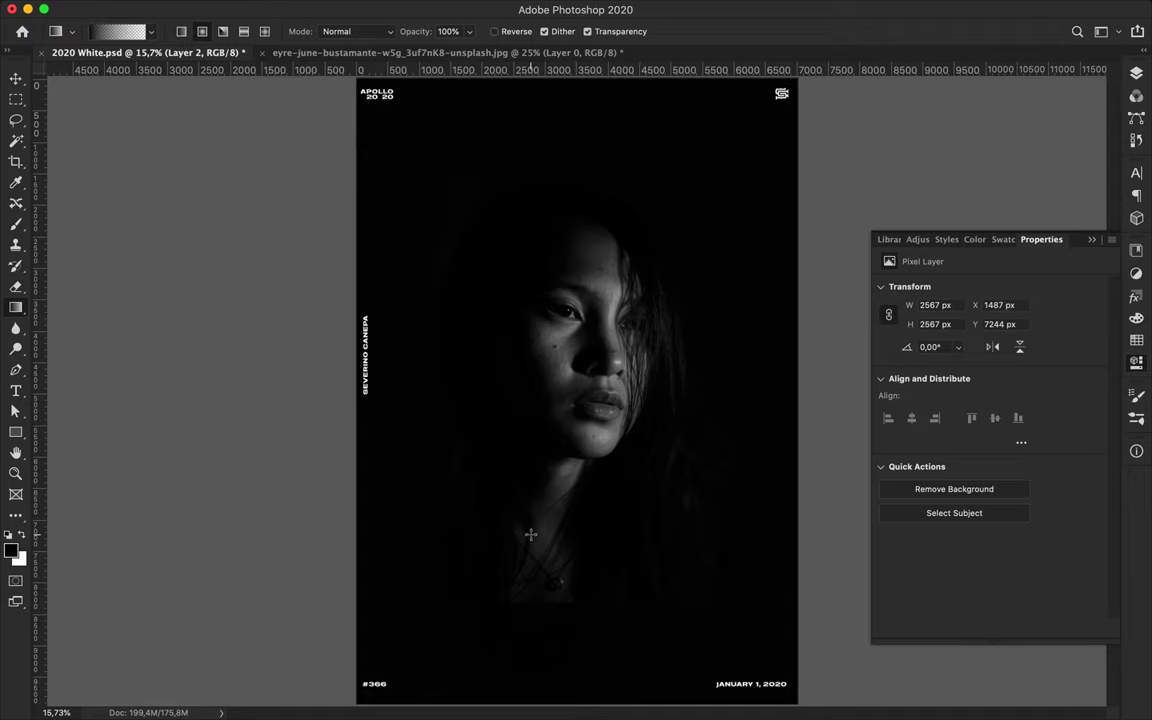
Step: Duplicate the portrait layer, Layer 1, placing the copy directly above it
key("v")
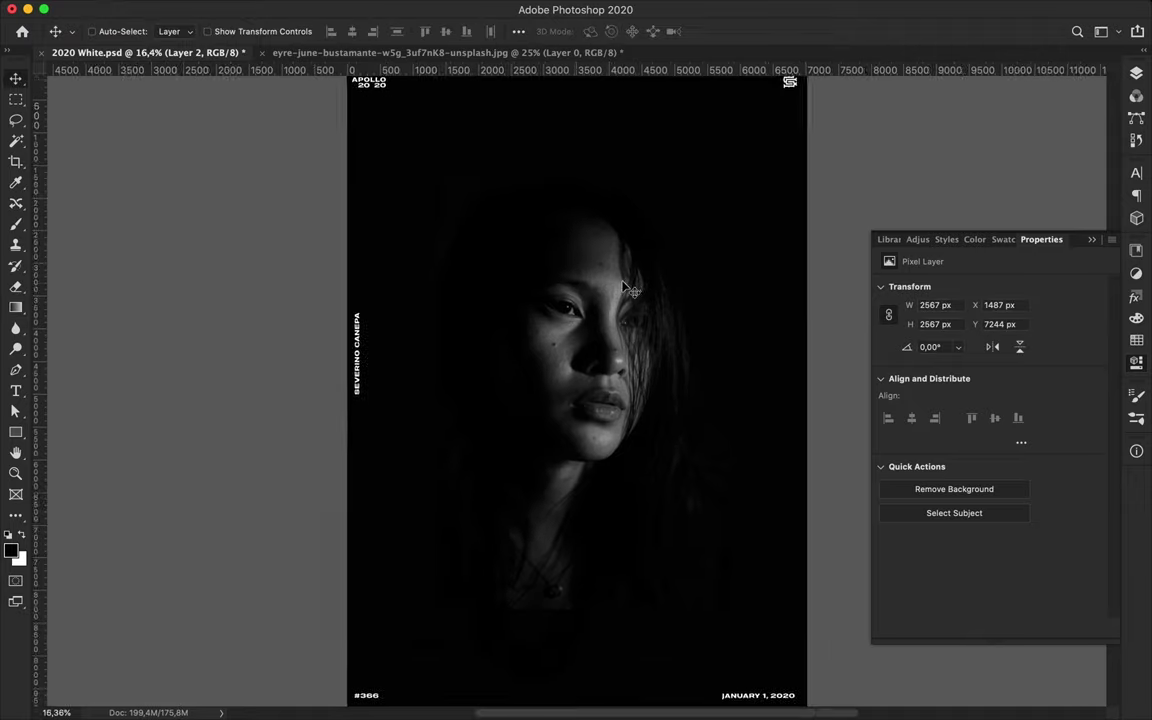
scroll(590, 380, "up", 2)
scroll(624, 288, "down", 2)
scroll(624, 288, "up", 2)
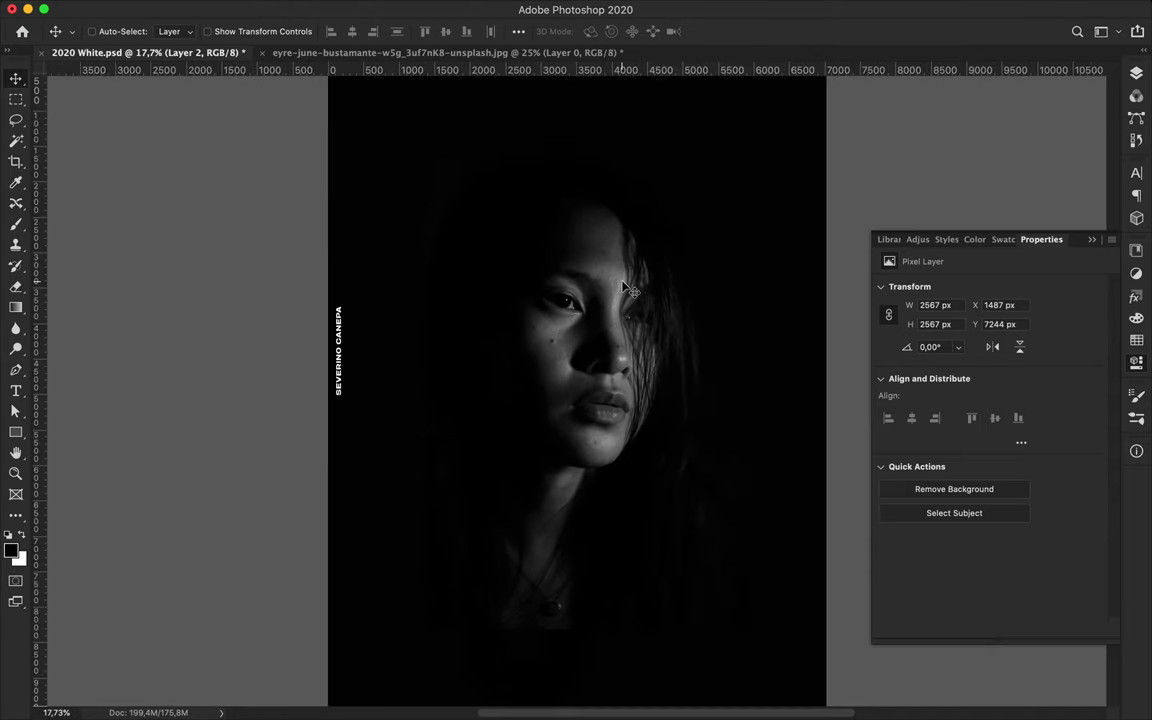
scroll(628, 288, "up", 3)
scroll(628, 288, "down", 1)
key("F7")
left_click(1012, 213)
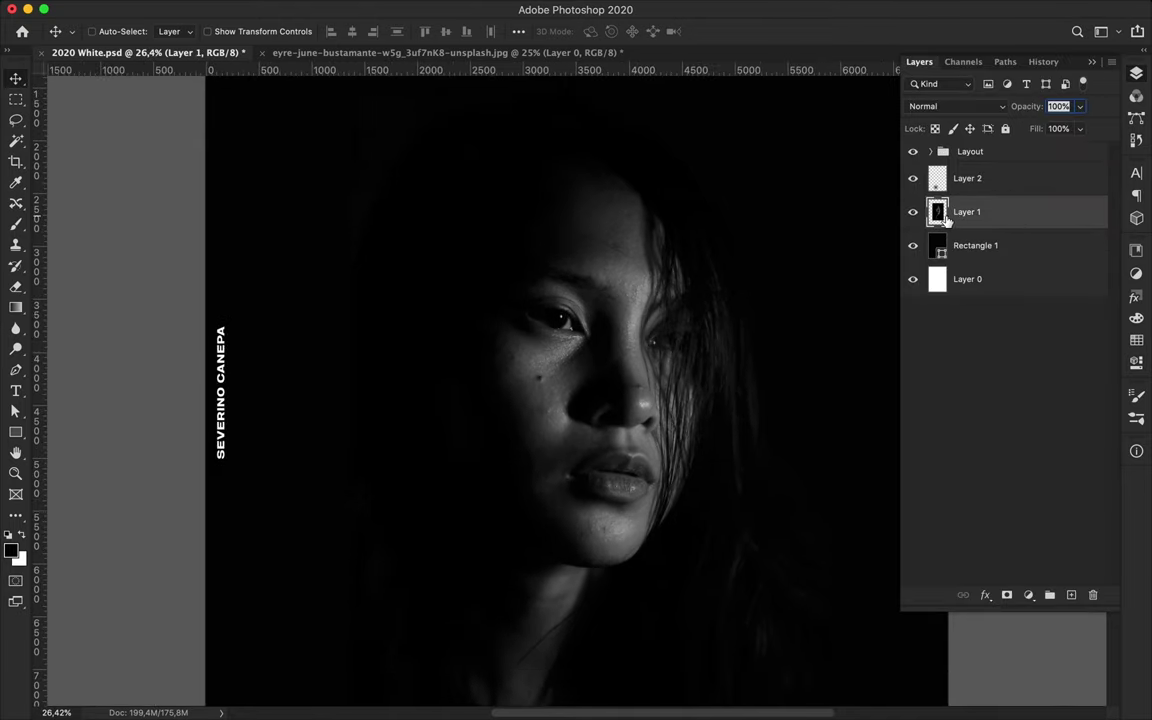
left_click_drag(998, 226, 998, 210)
Step: Apply a Gaussian Blur with a 2,2-pixel radius to the Layer 1 copy
left_click(374, 9)
mouse_move(412, 238)
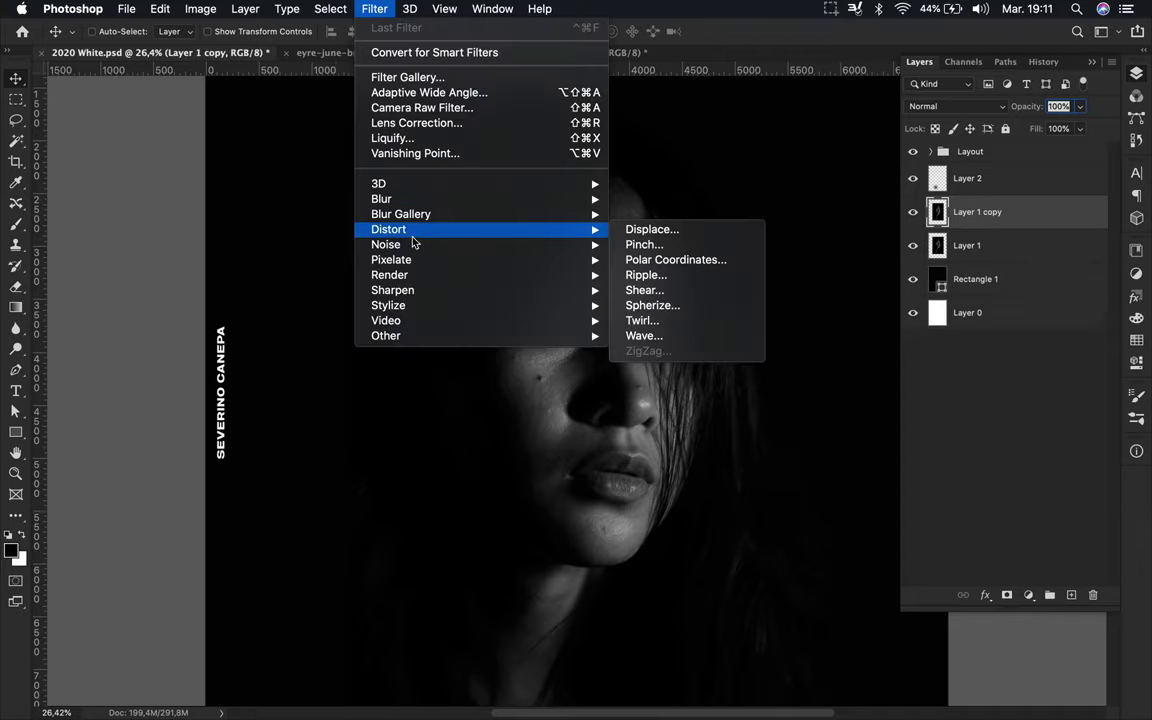
mouse_move(382, 198)
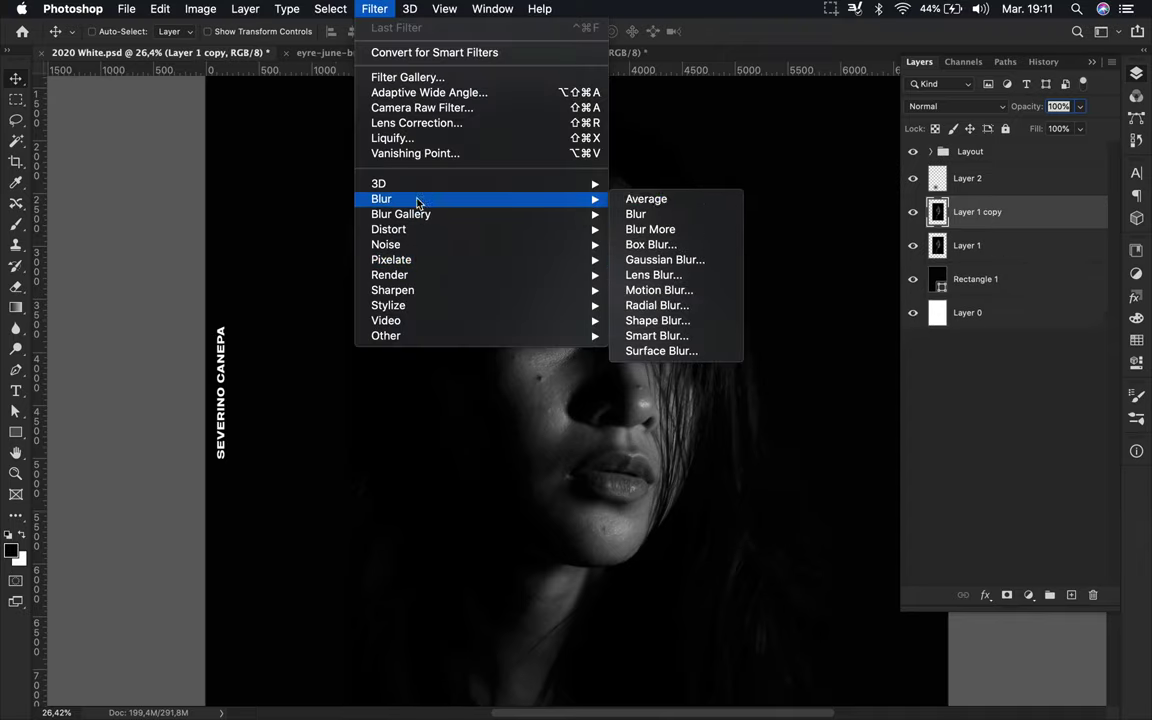
left_click(670, 260)
left_click_drag(1008, 427, 888, 425)
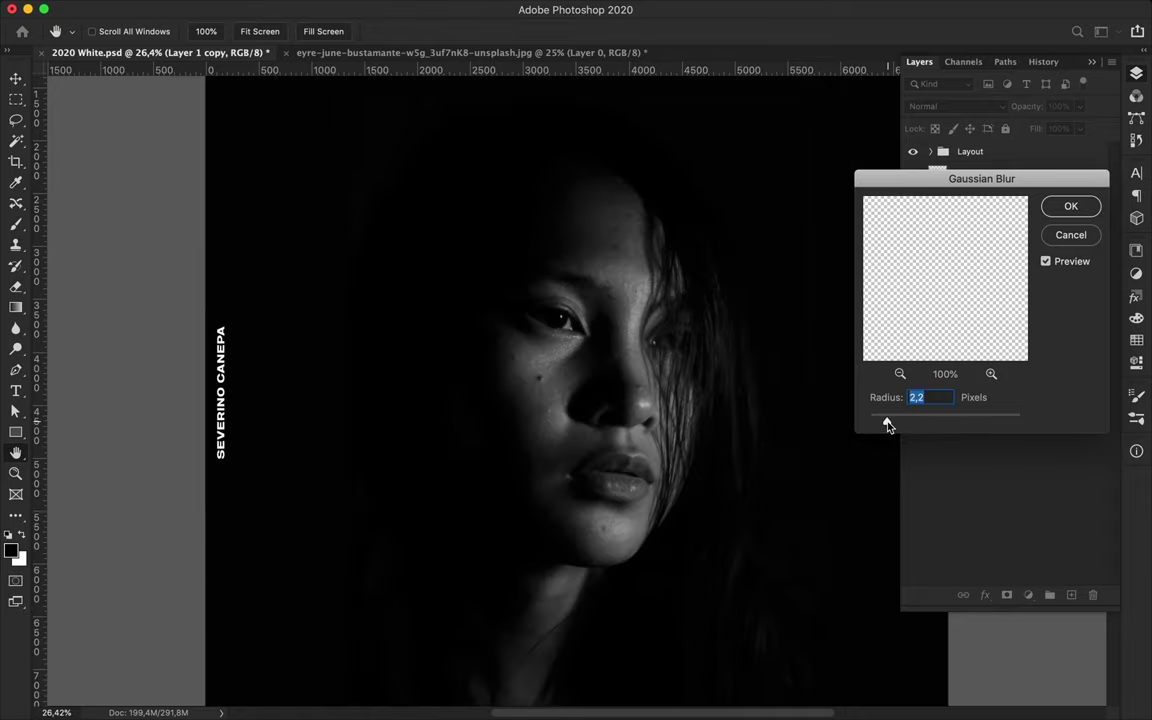
left_click(1071, 206)
Step: Set the blurred copy's blend mode to Multiply and reduce its fill
left_click(955, 106)
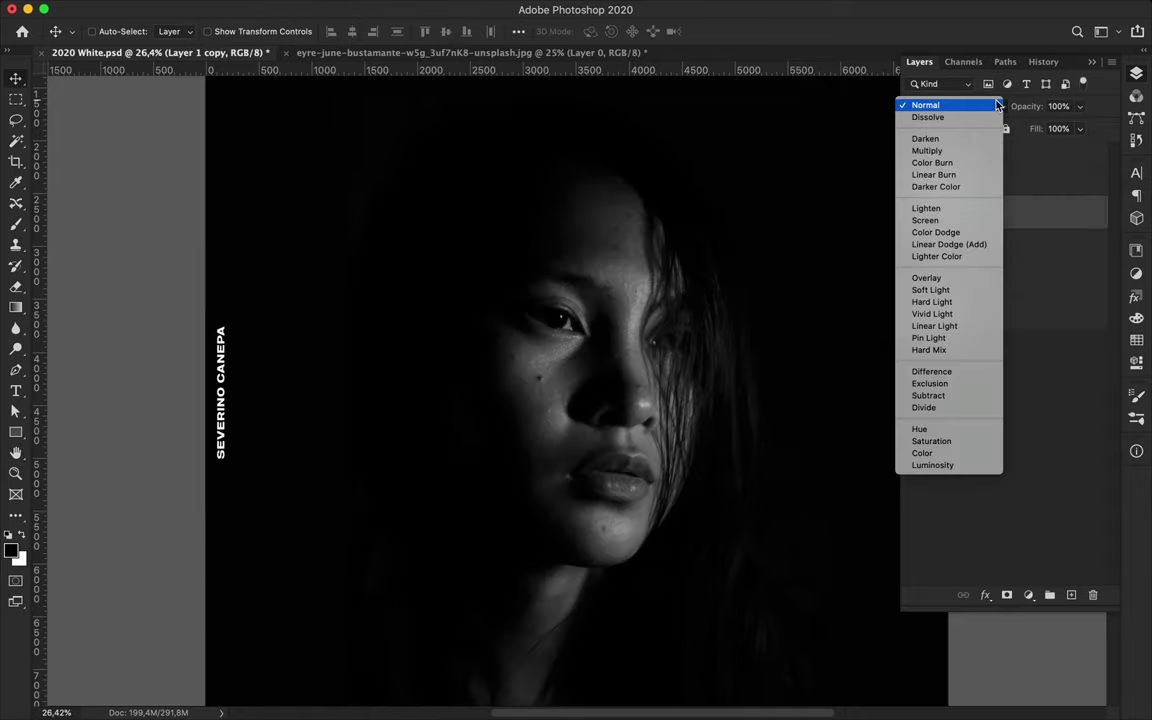
left_click(975, 150)
left_click_drag(1080, 128, 1016, 150)
Step: Duplicate Layer 1 above the blurred copy and apply a High Pass filter with a 24,7-pixel radius to the duplicate
left_click(990, 245)
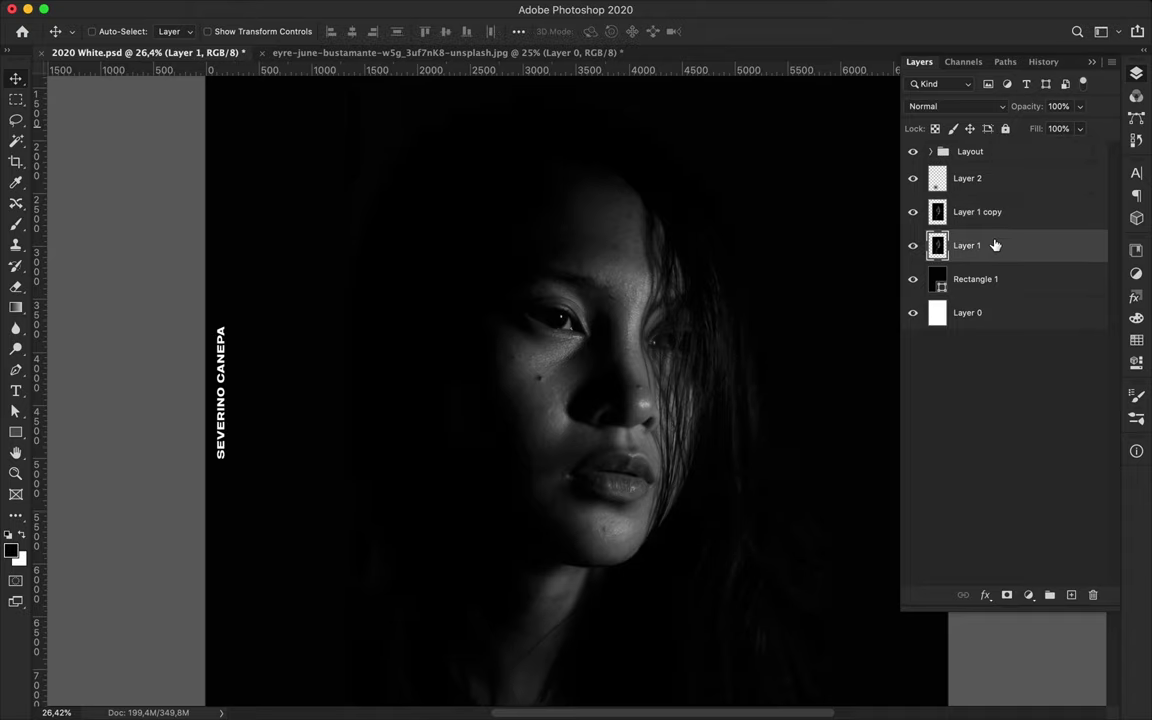
left_click_drag(995, 249, 1010, 208)
left_click(374, 8)
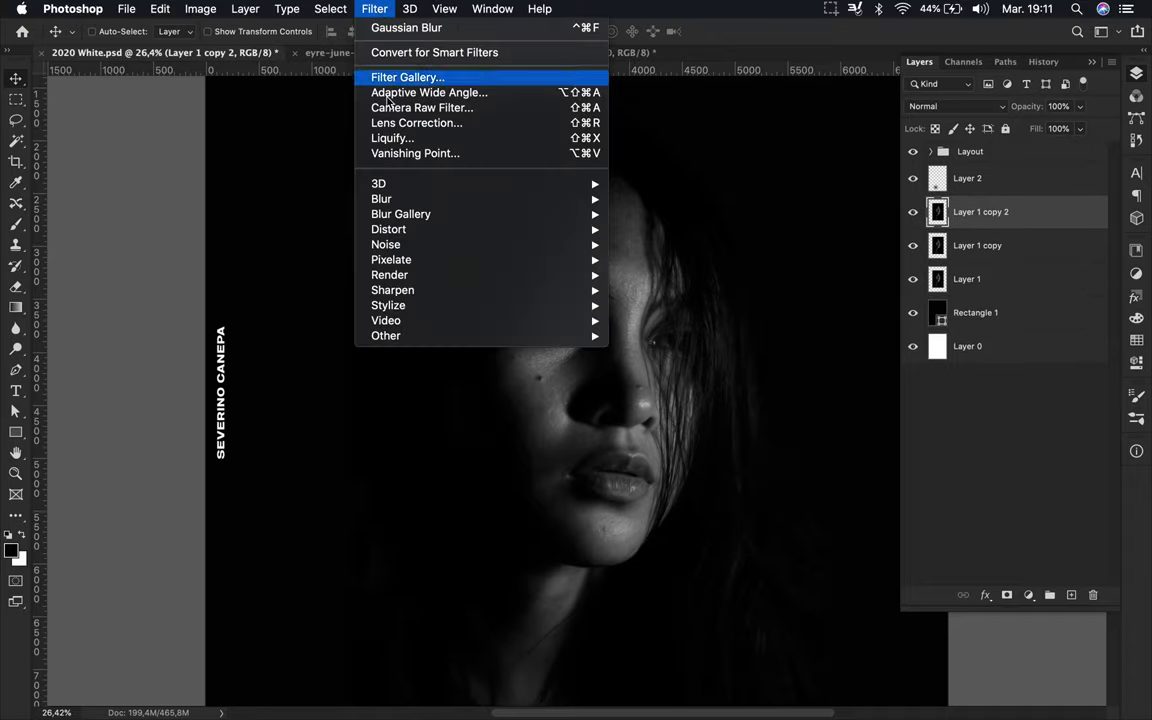
mouse_move(393, 280)
mouse_move(411, 335)
left_click(645, 352)
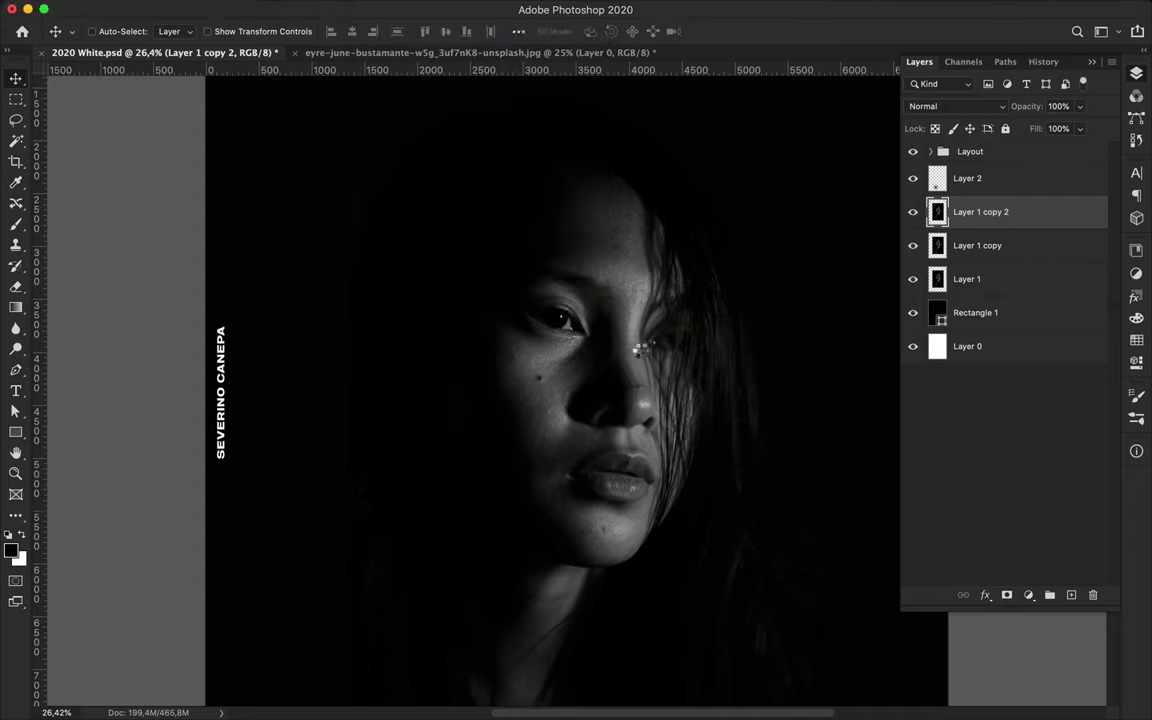
left_click_drag(93, 254, 68, 254)
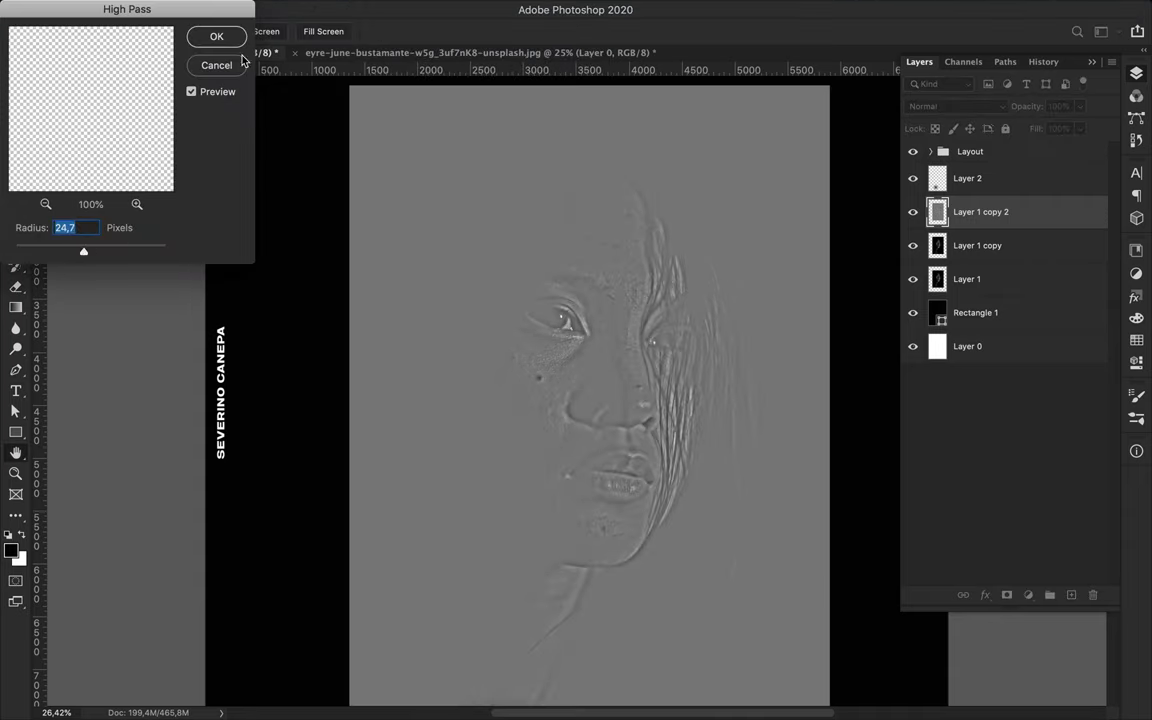
left_click(216, 37)
Step: Set the High Pass layer's blend mode to Soft Light and its fill to 59%
left_click(952, 106)
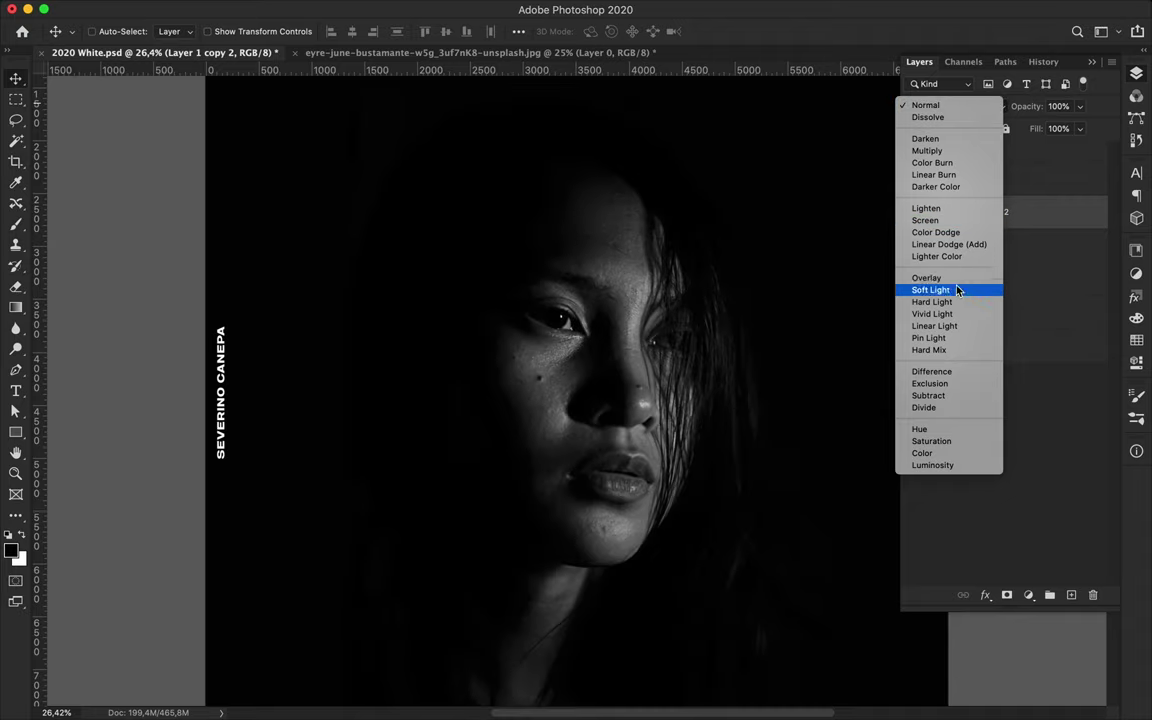
left_click(957, 290)
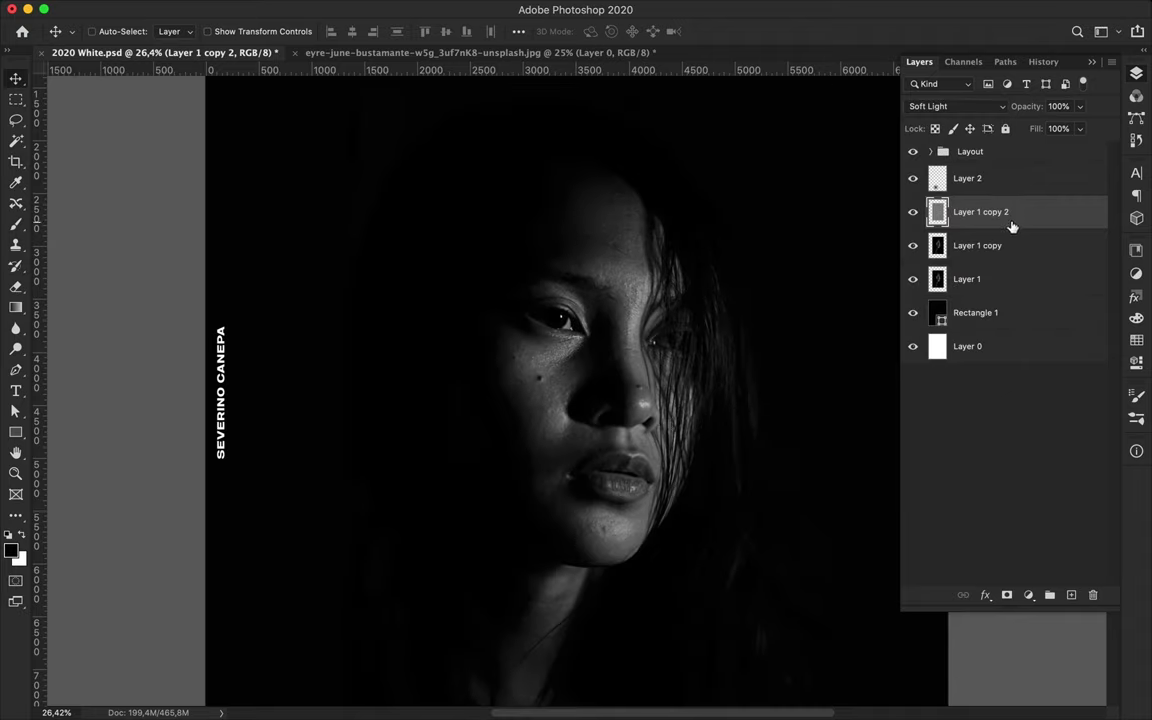
left_click_drag(1073, 146, 997, 163)
left_click_drag(1069, 155, 1050, 152)
Step: Duplicate Layer 1 again above the blurred copy and rename the blurred copy Blur
scroll(867, 329, "down", 2)
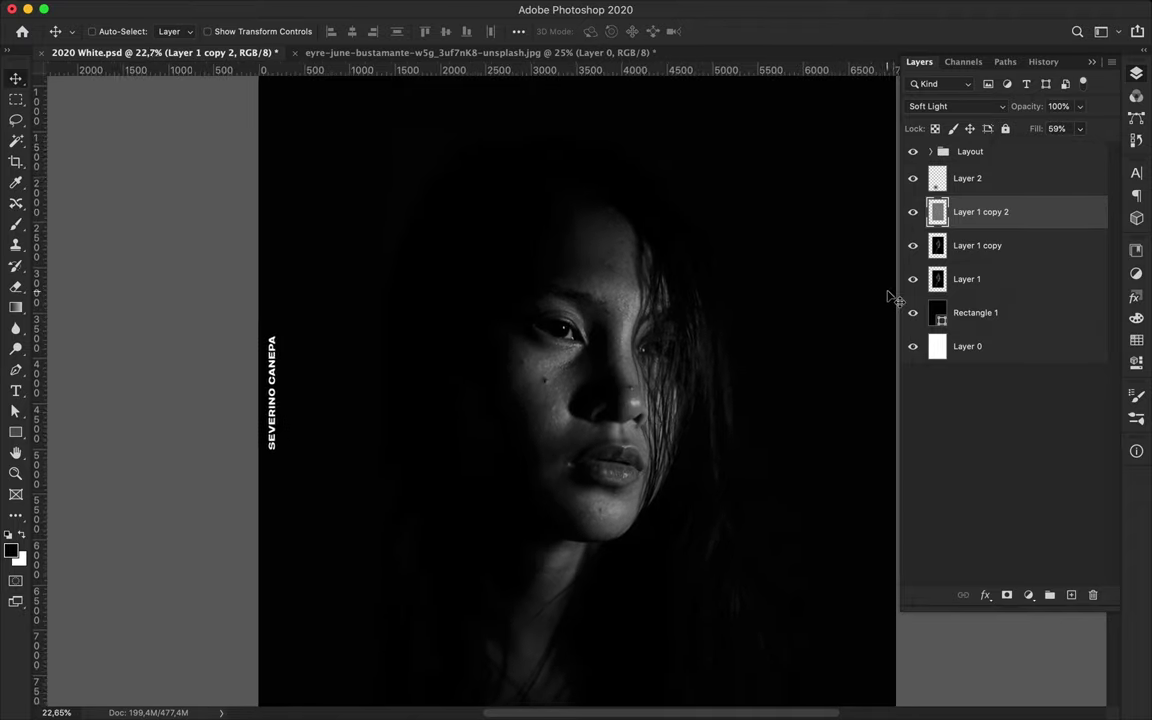
scroll(894, 297, "down", 2)
scroll(894, 297, "up", 2)
scroll(663, 318, "up", 3)
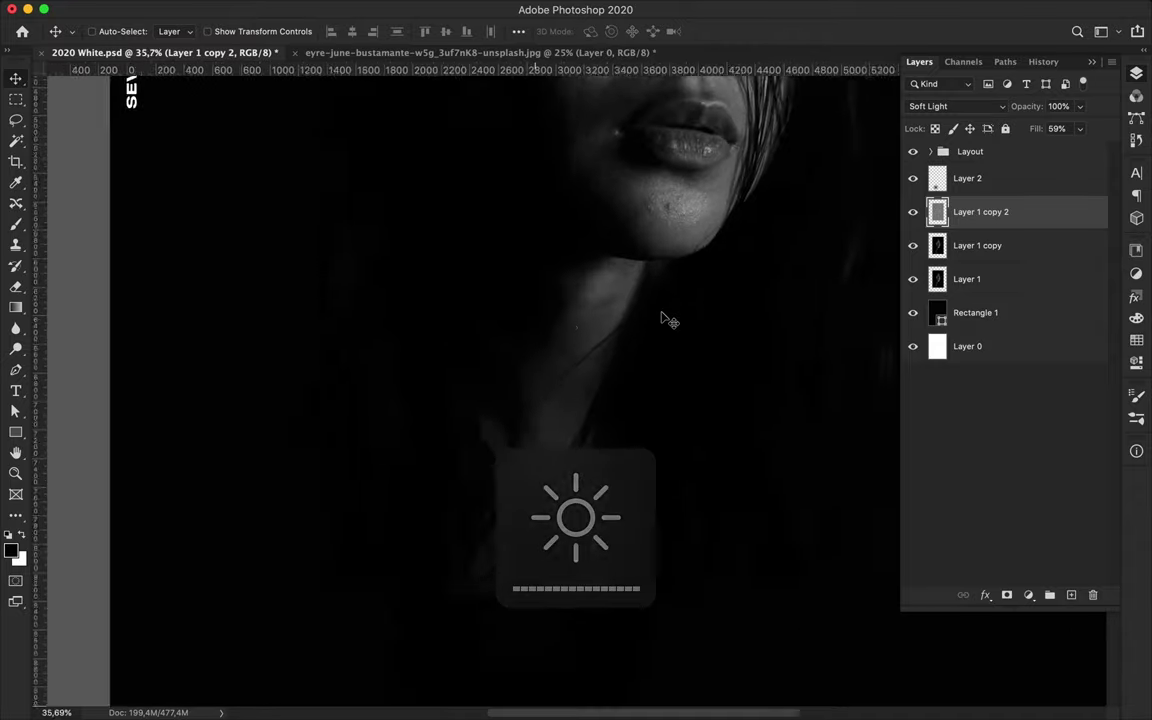
scroll(663, 318, "up", 5)
left_click_drag(990, 281, 985, 240)
double_click(968, 279)
type("Blur")
key("Return")
Step: Apply Add Noise at 89,49% with Uniform distribution and Monochromatic on to Layer 1 copy 3
left_click(1011, 249)
mouse_move(123, 6)
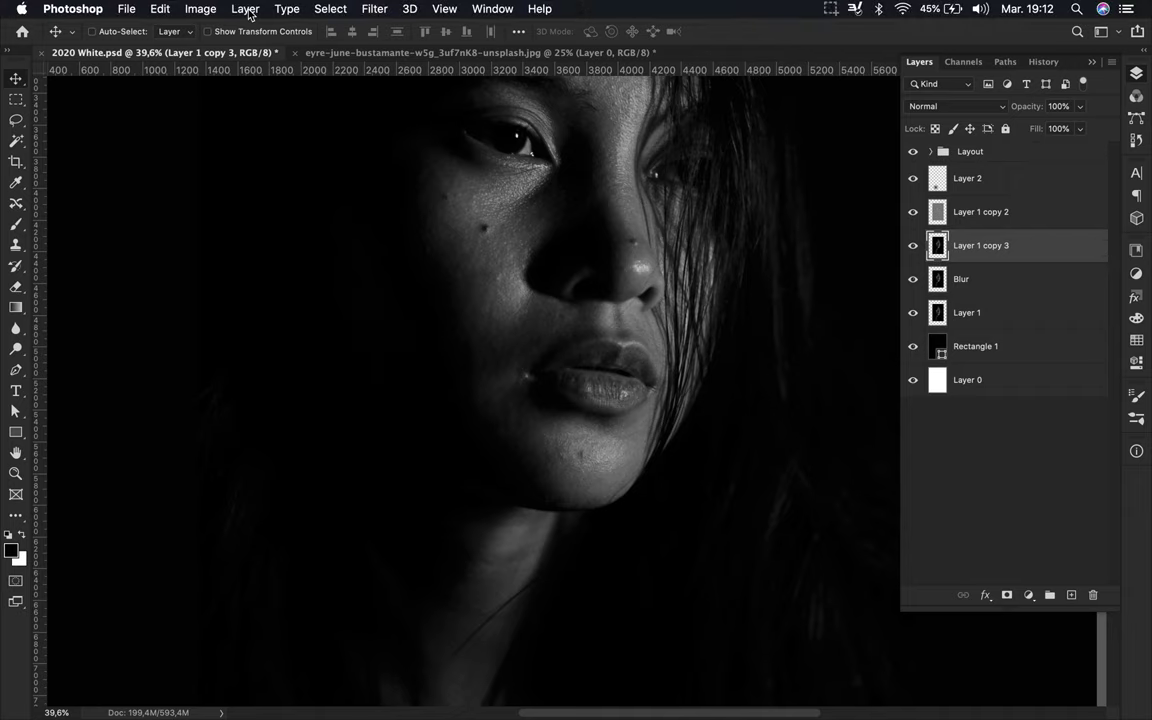
left_click(248, 12)
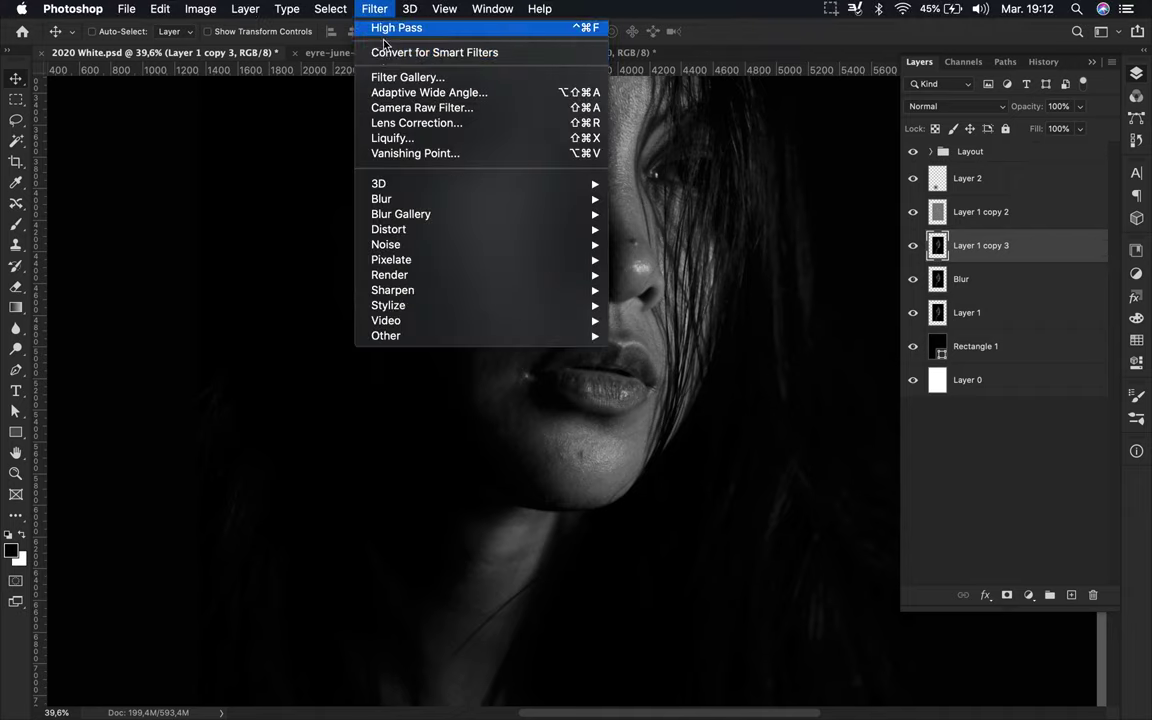
mouse_move(378, 205)
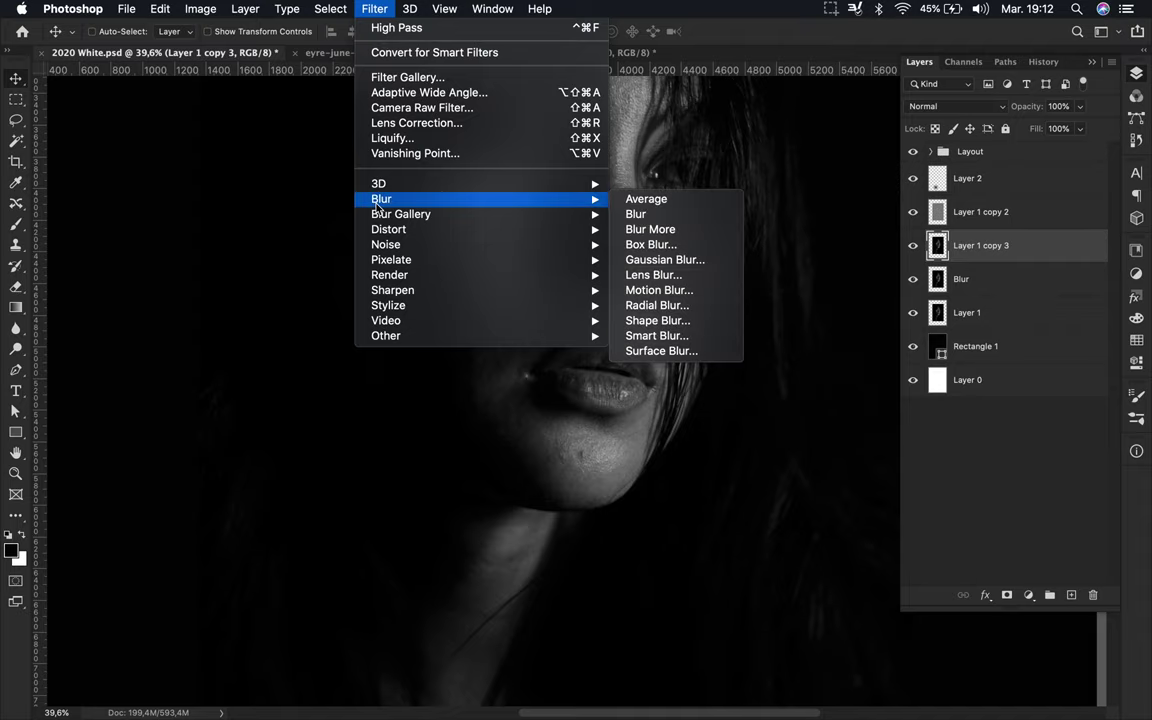
mouse_move(390, 244)
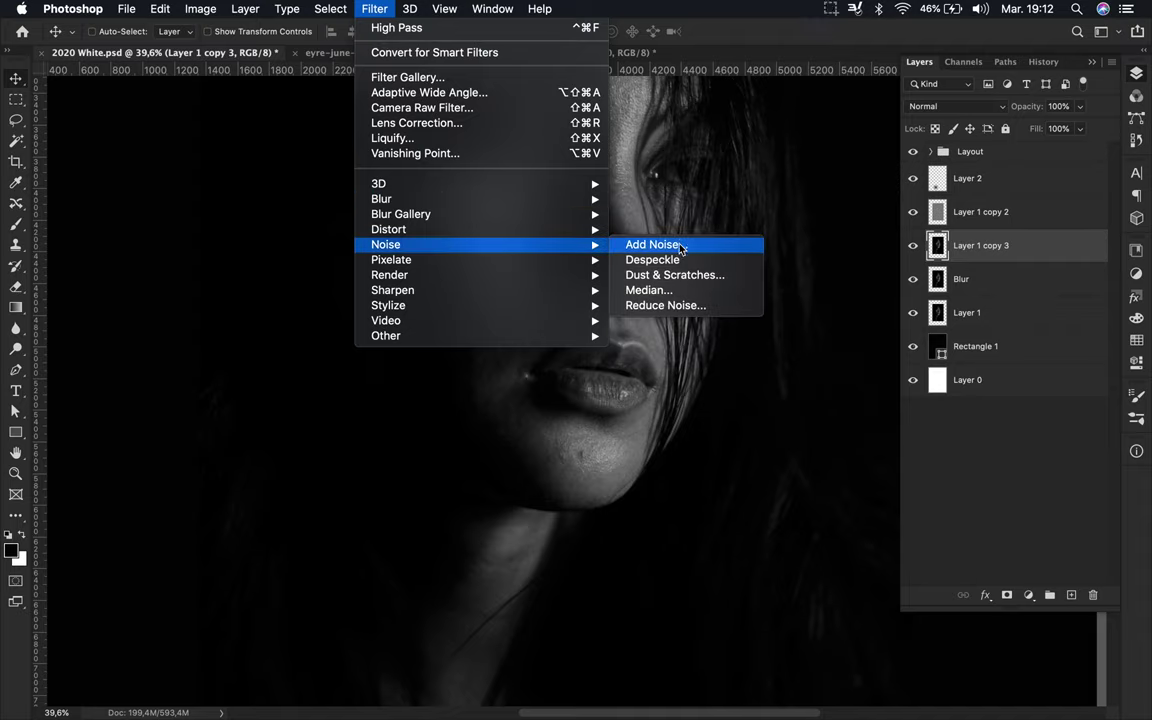
left_click(652, 245)
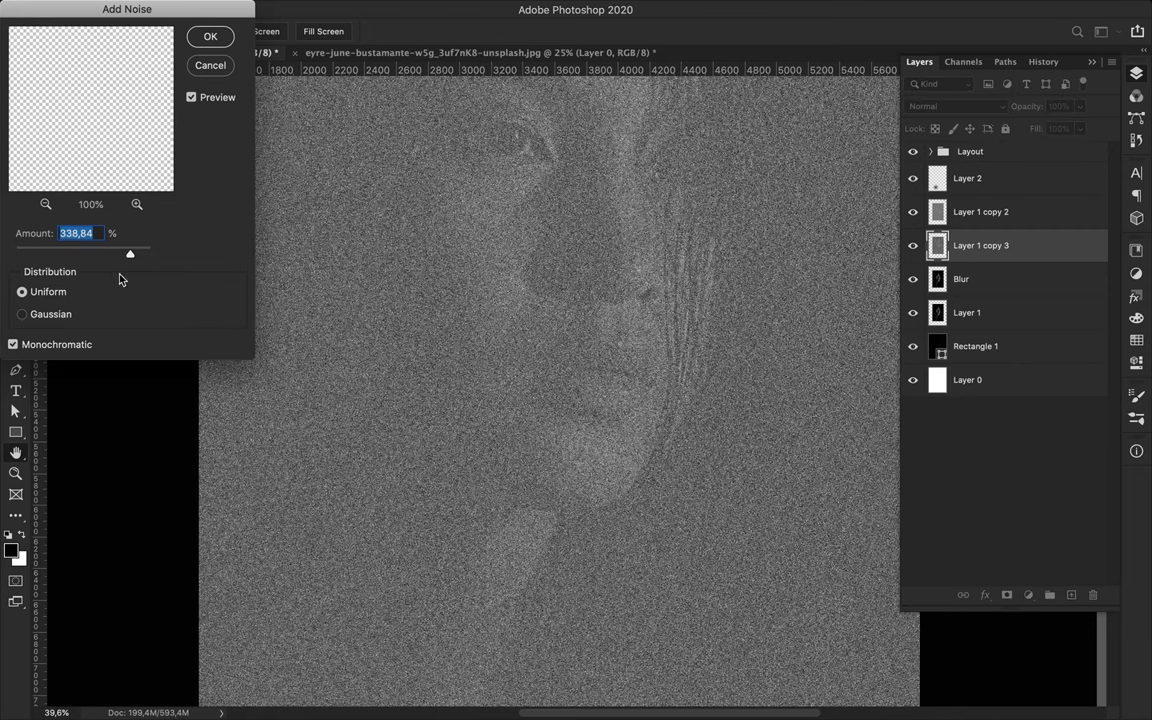
left_click_drag(101, 258, 45, 256)
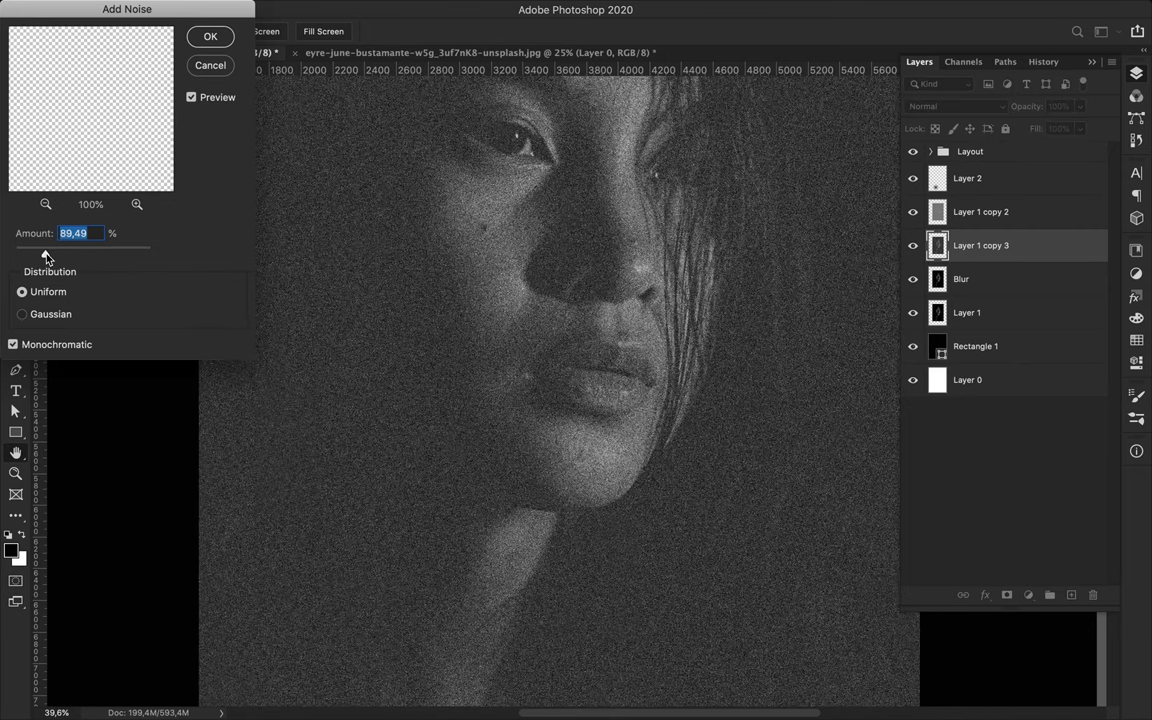
left_click(208, 38)
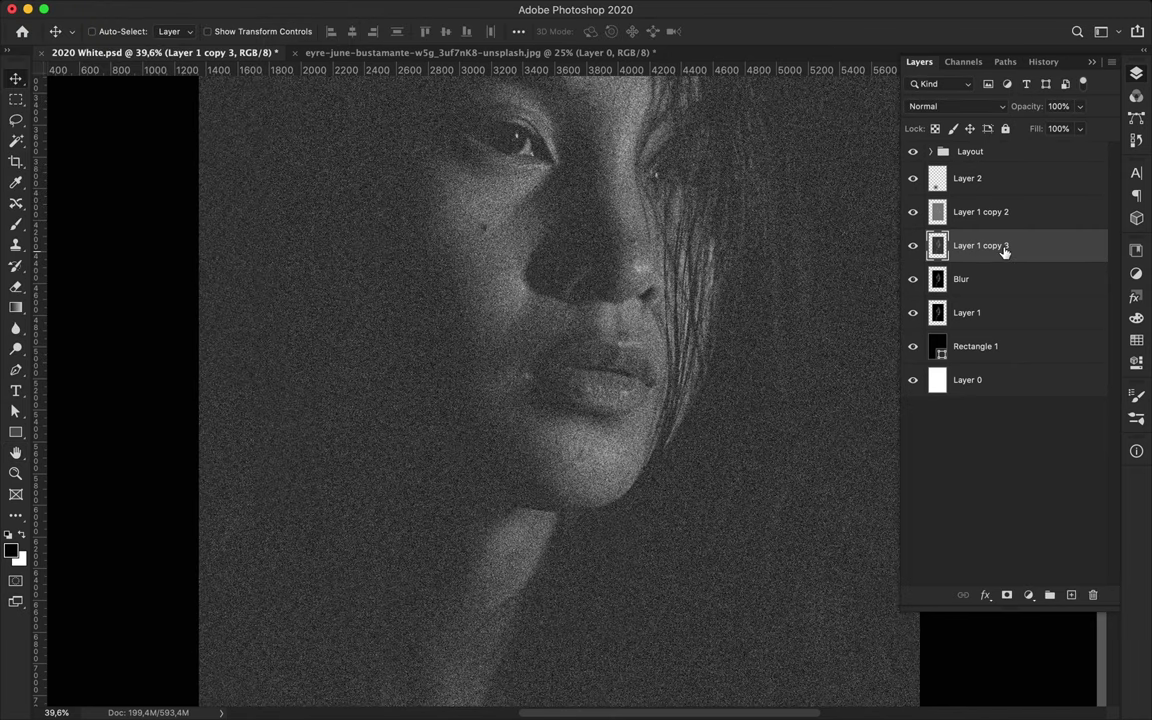
Step: Set the noise layer Layer 1 copy 3 to the Overlay blend mode with a 5% fill
left_click(1003, 107)
left_click(925, 291)
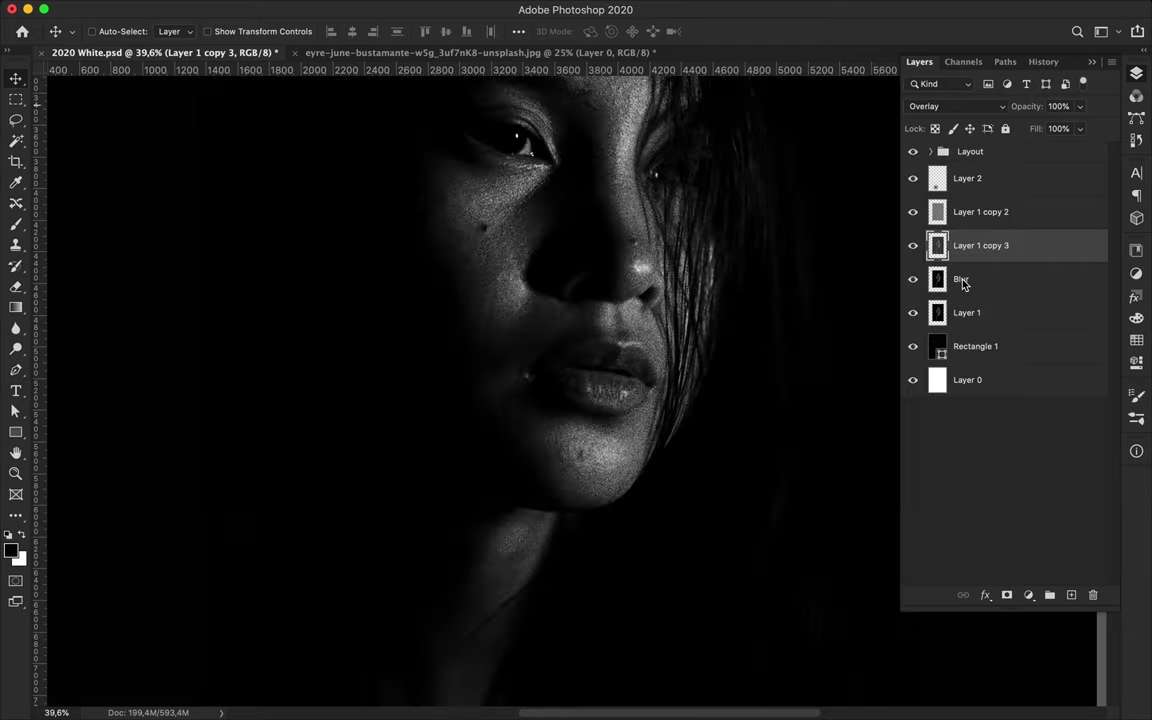
left_click(1080, 129)
left_click_drag(1020, 152, 1011, 154)
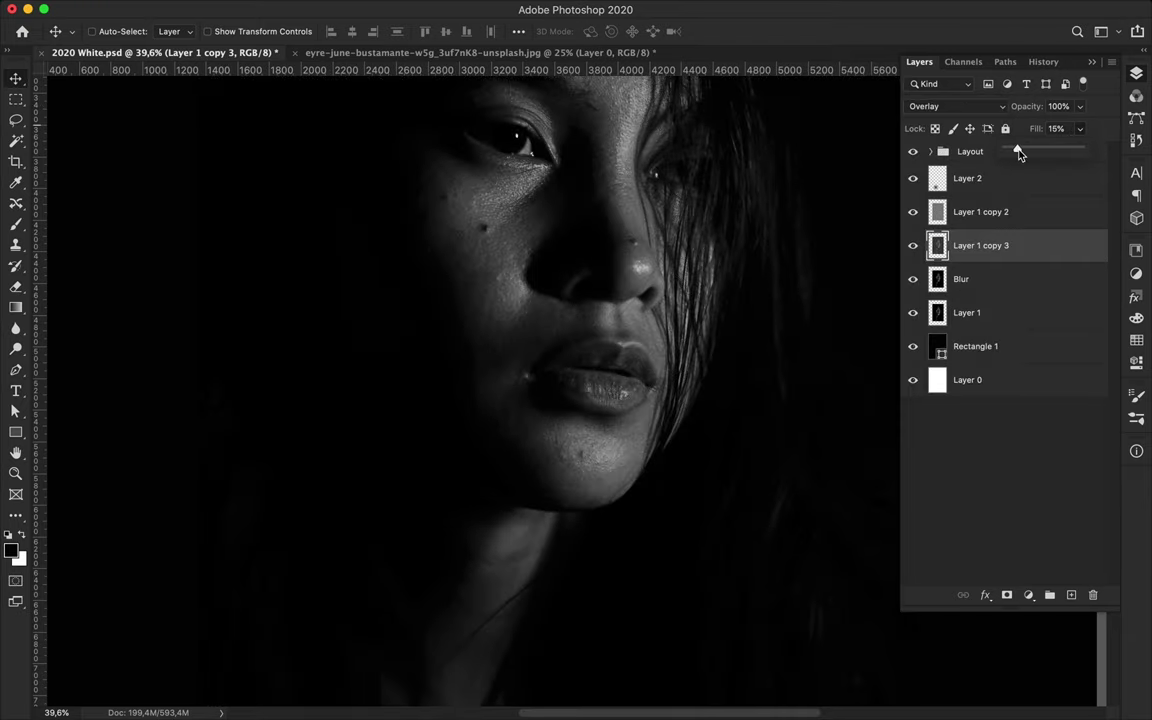
scroll(716, 330, "down", 6)
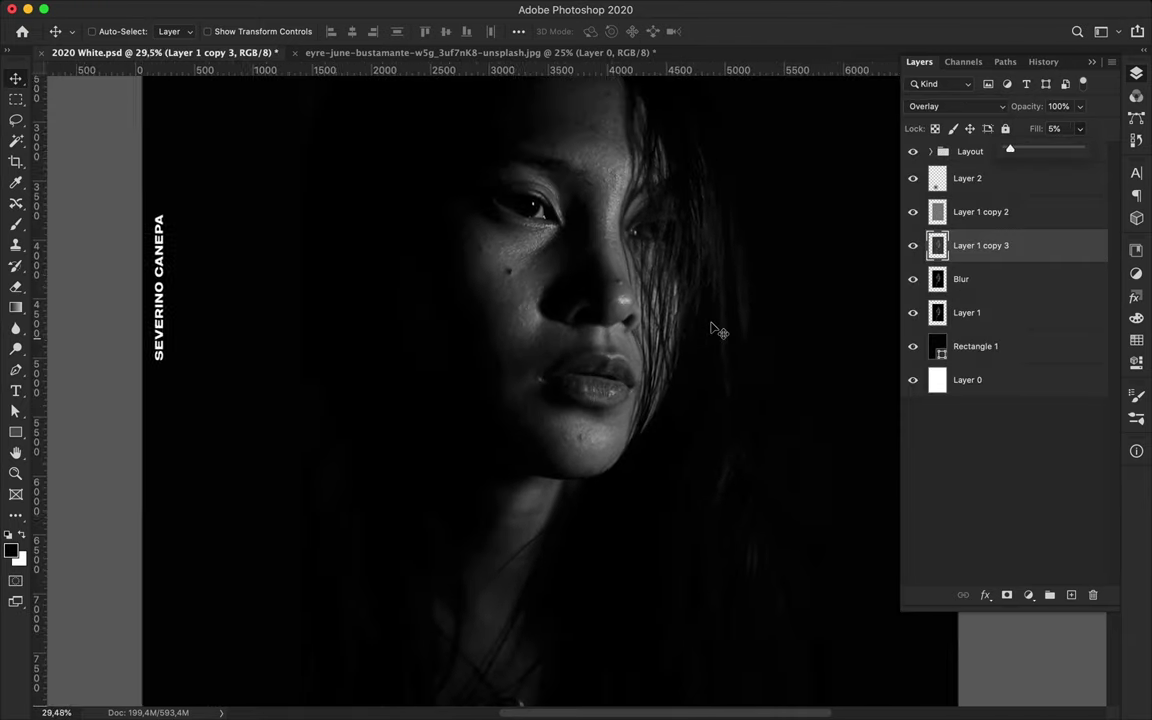
scroll(718, 328, "down", 1)
scroll(700, 275, "up", 3)
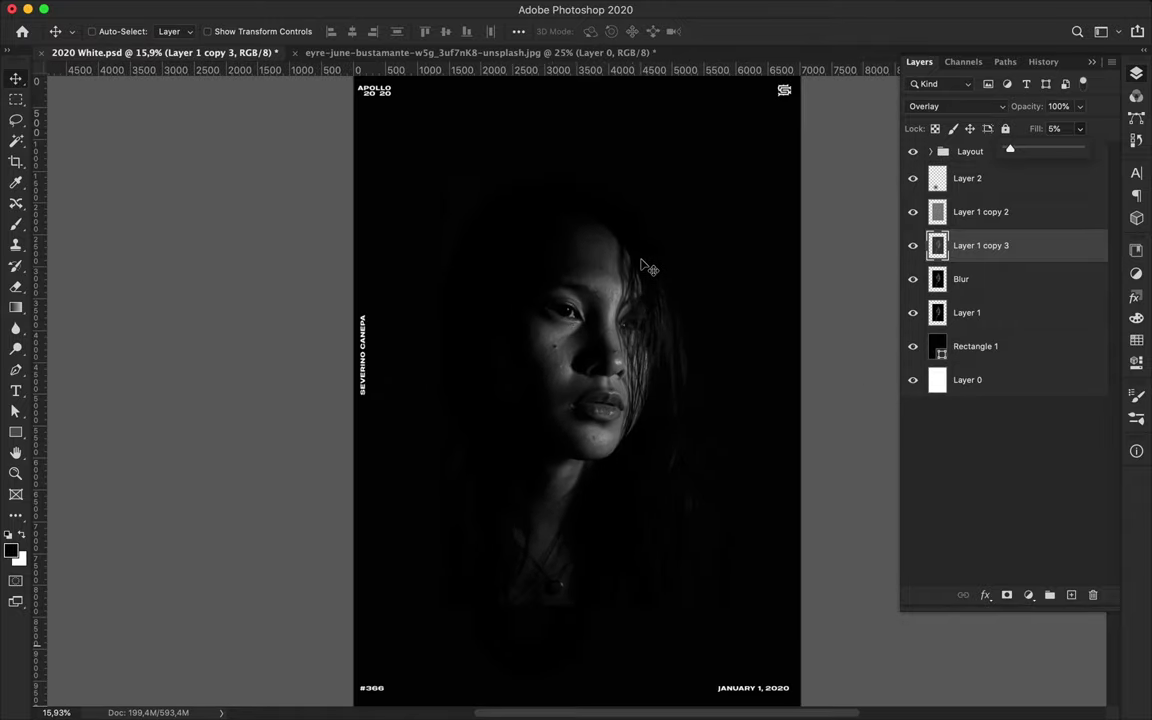
scroll(641, 265, "down", 2)
Step: Group the layers from Layer 1 copy 2 down to Layer 1 and name the group Girl
left_click(1000, 212)
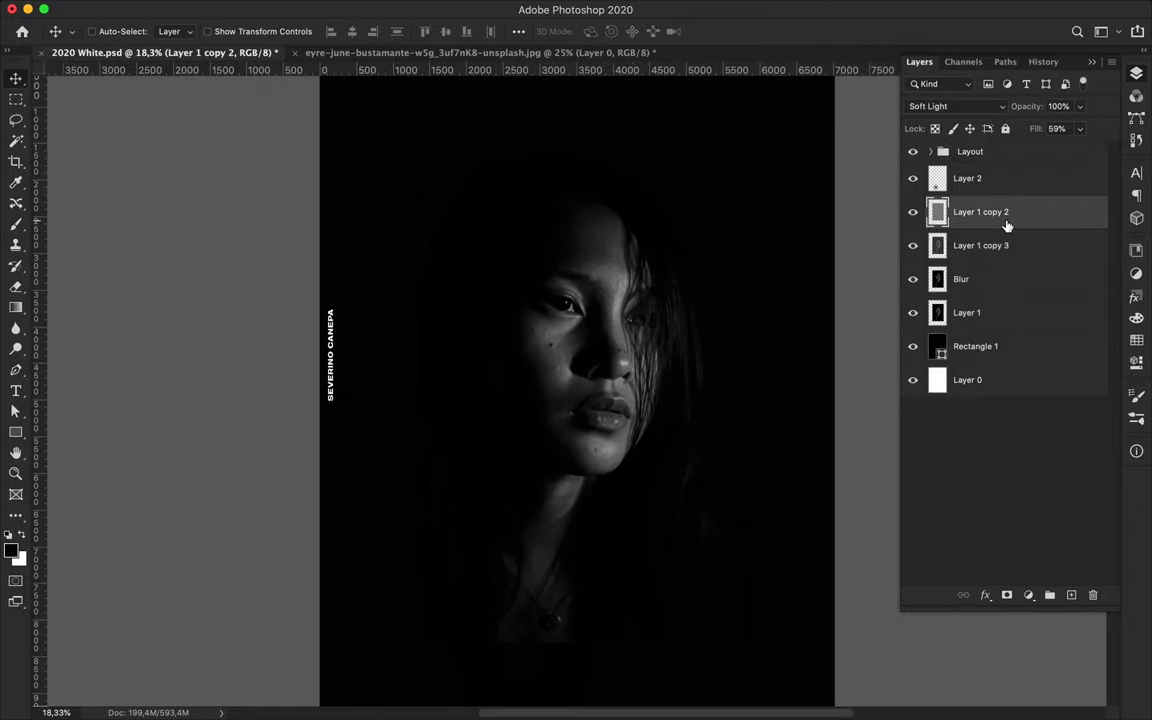
left_click(1003, 314, "shift")
key("super+g")
double_click(966, 204)
type("Girl")
key("Return")
scroll(578, 375, "down", 2)
mouse_move(578, 375)
left_mouse_down()
mouse_move(566, 352)
mouse_move(592, 462)
mouse_move(590, 367)
left_mouse_up()
Step: Move Layer 2 into the Girl group above Layer 1 copy 2 and collapse the group
left_click(931, 204)
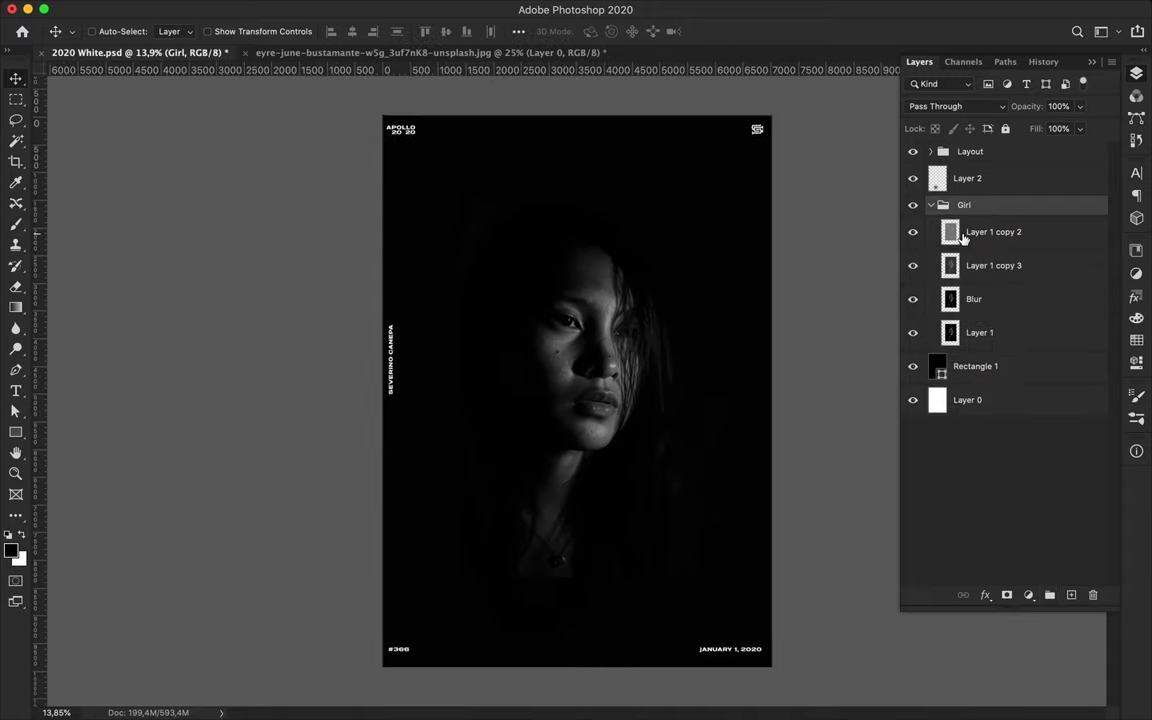
left_click_drag(972, 180, 982, 222)
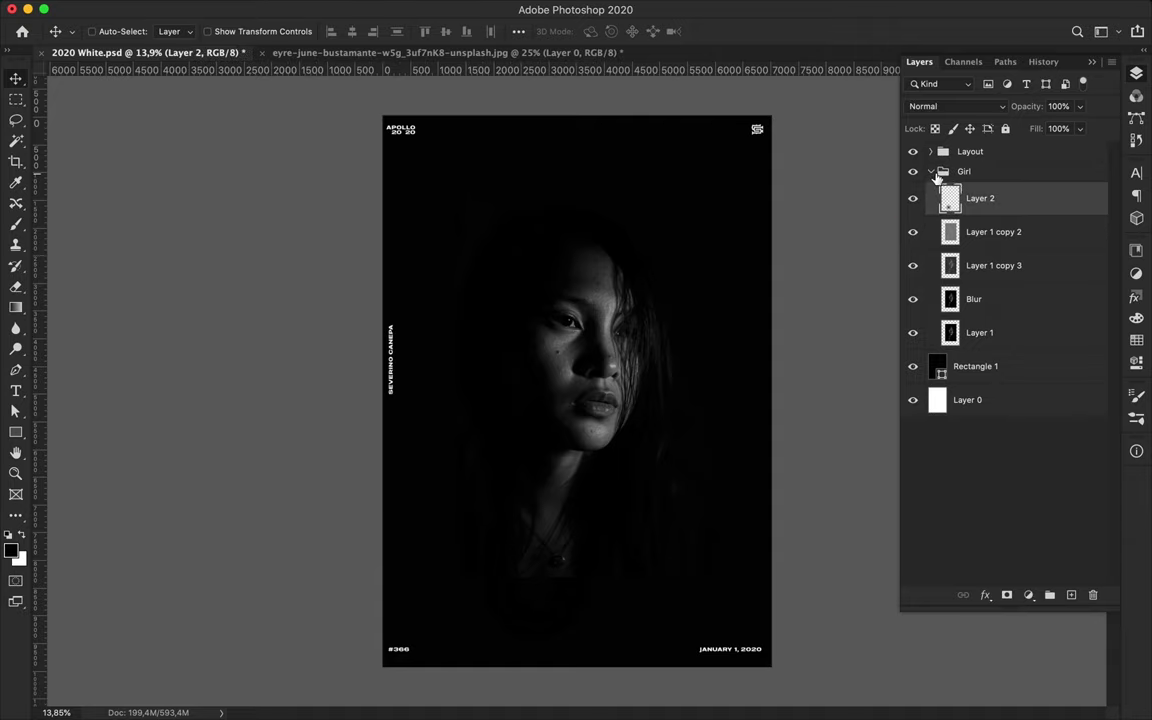
left_click(930, 175)
left_click(930, 173)
left_click_drag(548, 429, 573, 386)
left_click_drag(608, 344, 566, 404)
scroll(680, 392, "up", 3)
scroll(700, 360, "down", 2)
scroll(728, 318, "down", 1)
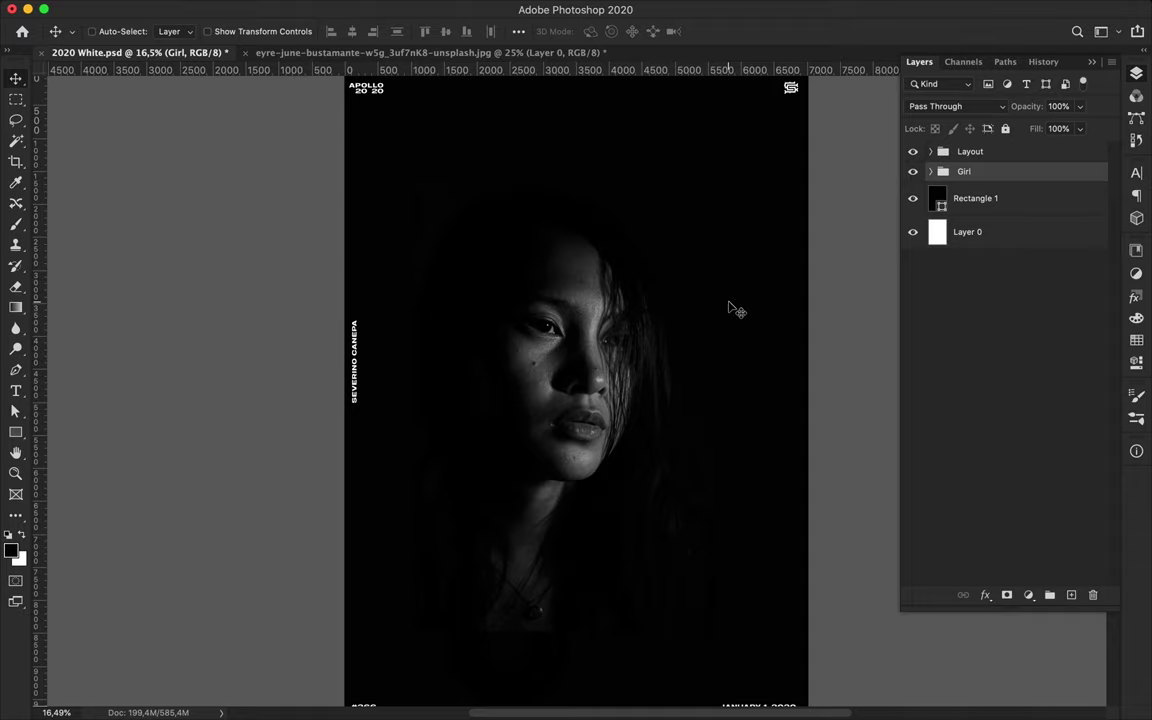
Step: Set the Rectangle tool's fill to the yellow-green to light blue gradient preset and undo a trial rectangle drawn with it
key("u")
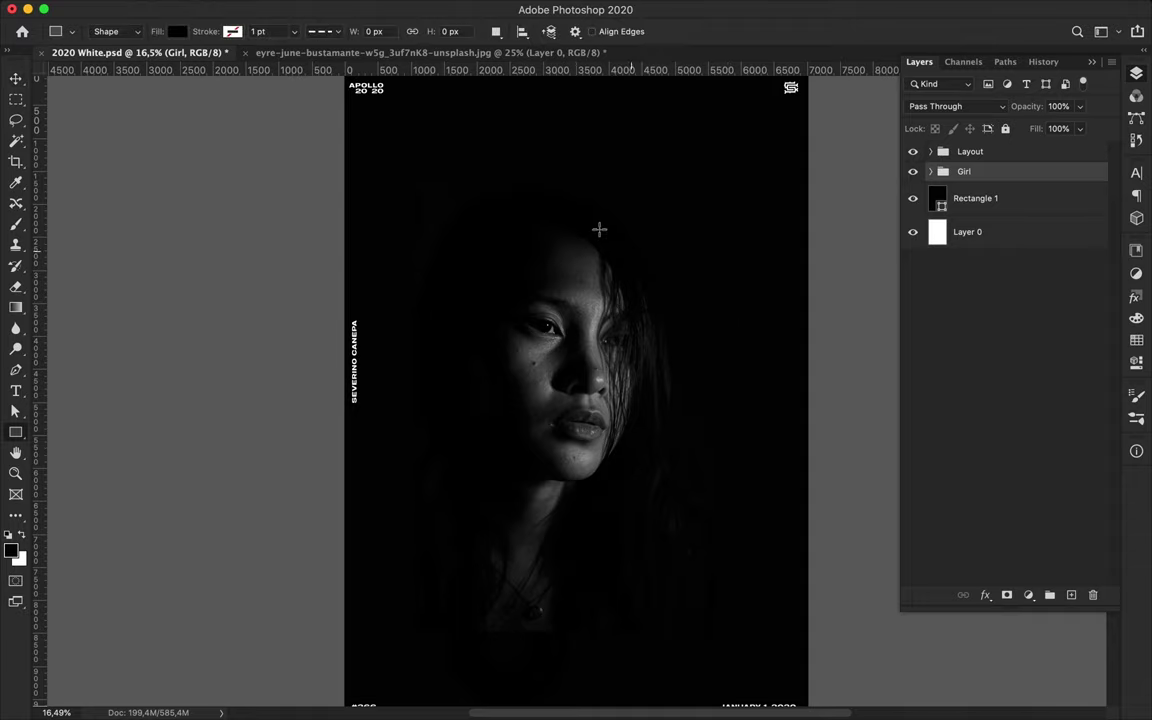
left_click(178, 34)
scroll(166, 155, "down", 4)
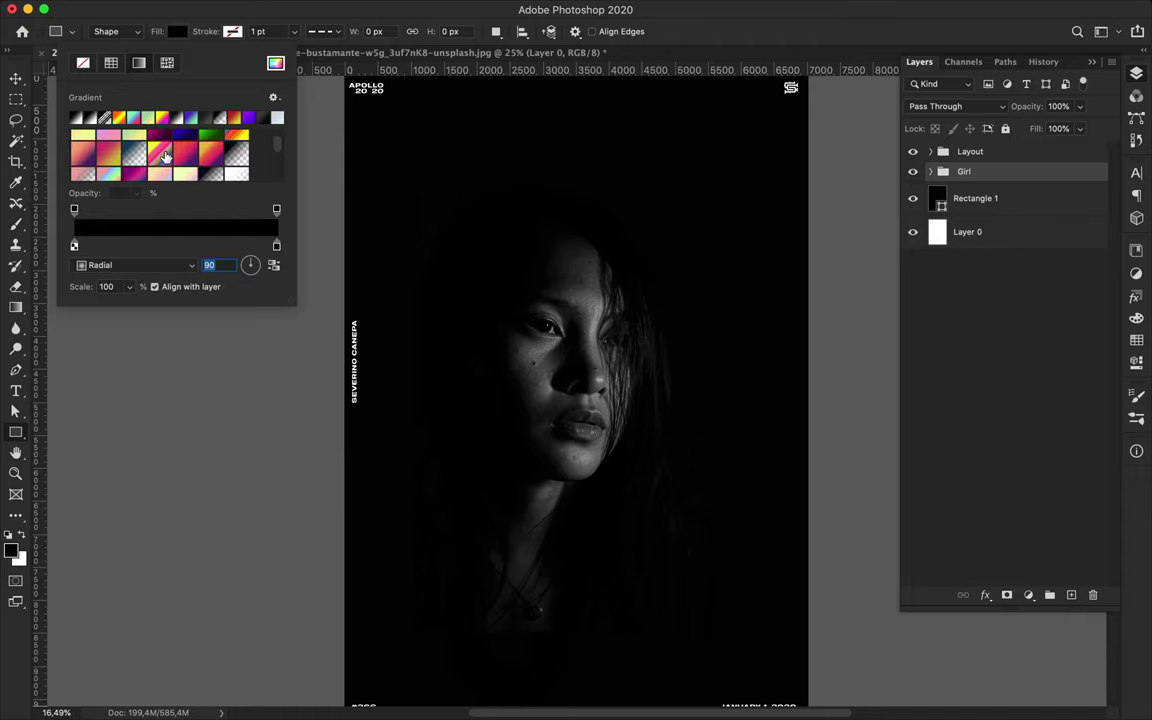
scroll(166, 155, "down", 3)
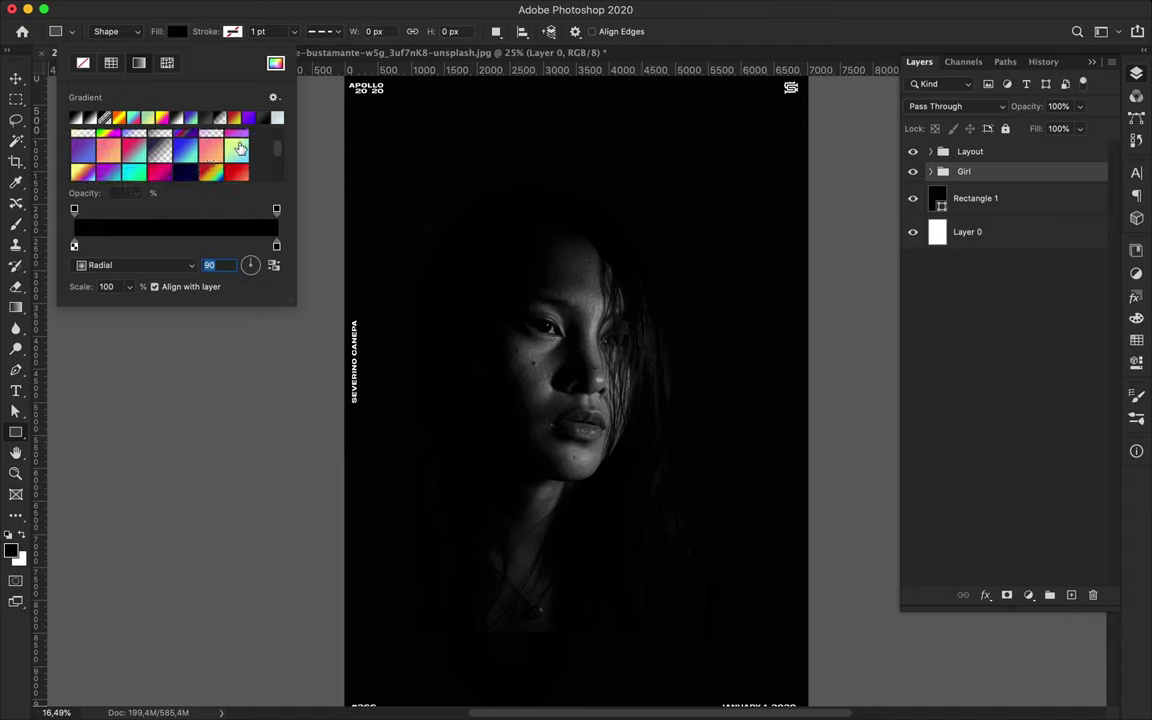
left_click(238, 146)
left_click_drag(608, 246, 724, 551)
key("super+z")
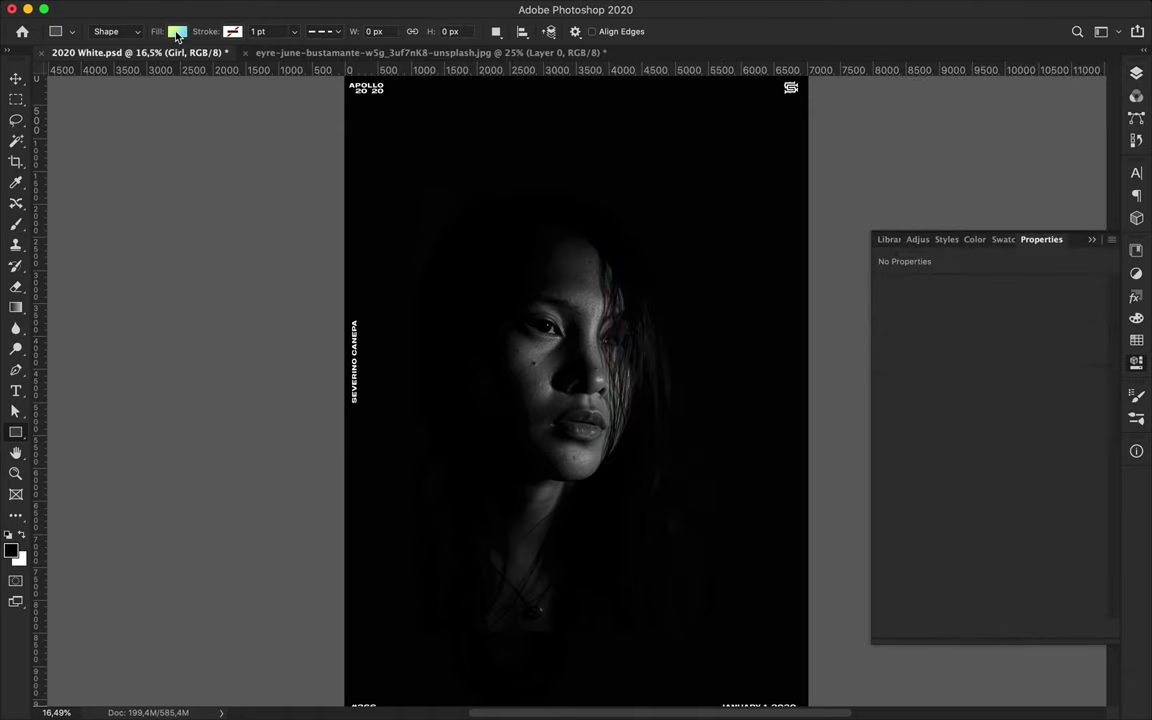
Step: Switch the fill gradient to Linear and place a tall rectangle about 1598 × 4883 px just beside the woman's face
left_click(177, 31)
left_click(135, 265)
left_click(110, 251)
left_click_drag(665, 271, 770, 594)
key("v")
left_click_drag(745, 482, 694, 465)
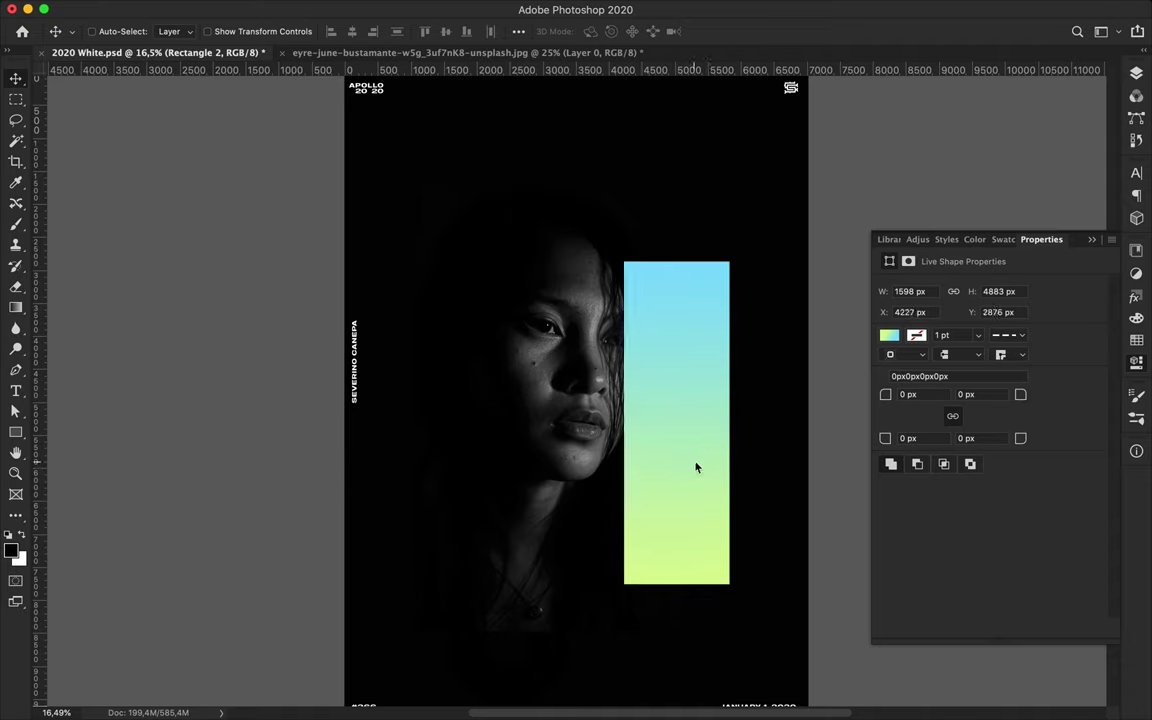
key("super+t")
right_click(658, 410)
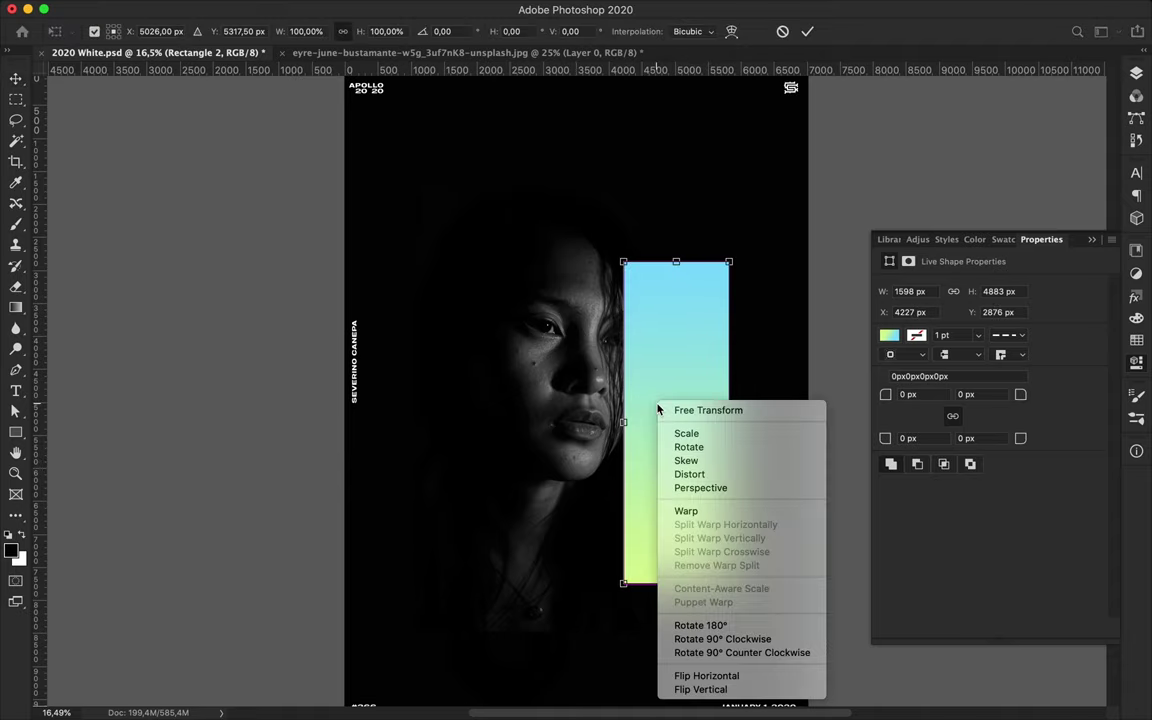
left_click(690, 509)
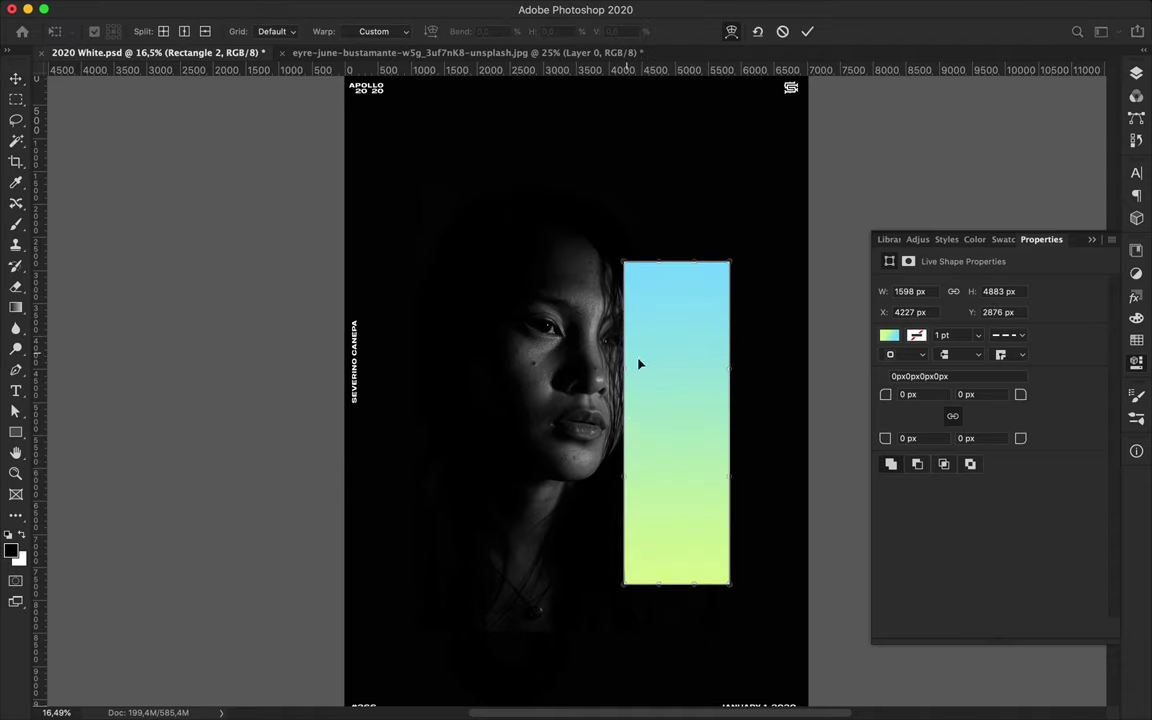
key("Escape")
Step: Skew the gradient rectangle about -35,38° vertically, slant its upper edge away from the face, and move the shape over the hair-covered side
key("super+t")
right_click(661, 380)
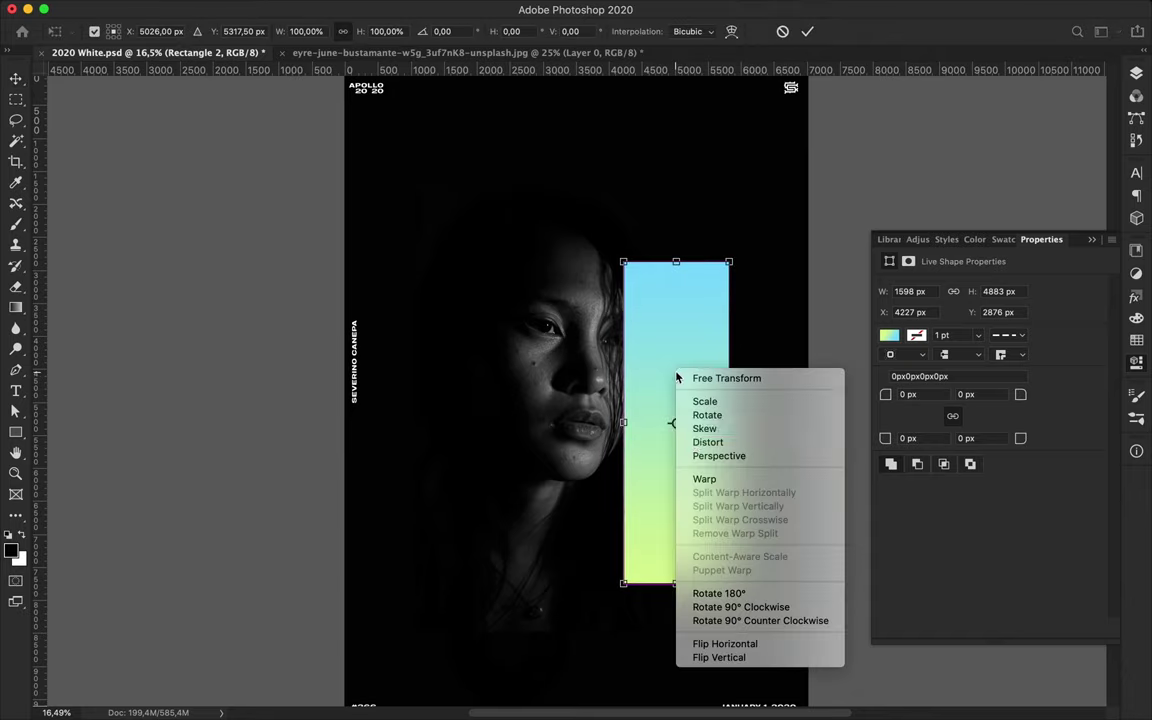
left_click(690, 453)
left_click_drag(624, 424, 658, 482)
left_click_drag(731, 441, 714, 410)
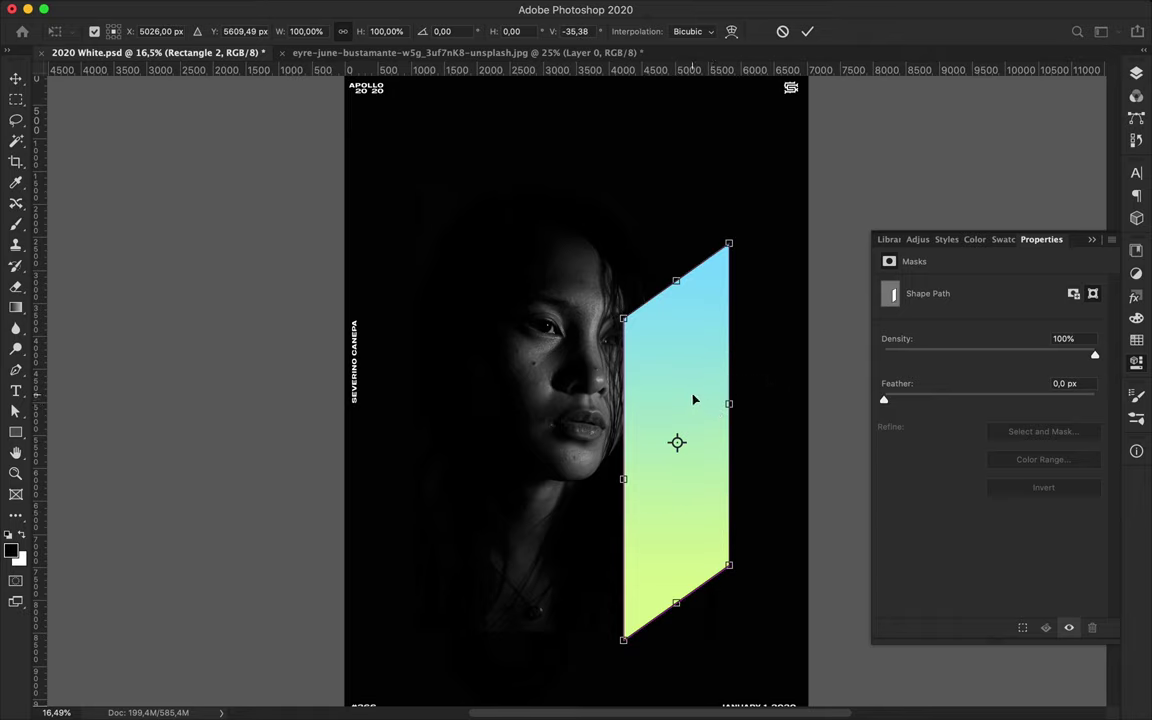
left_click_drag(683, 284, 737, 262)
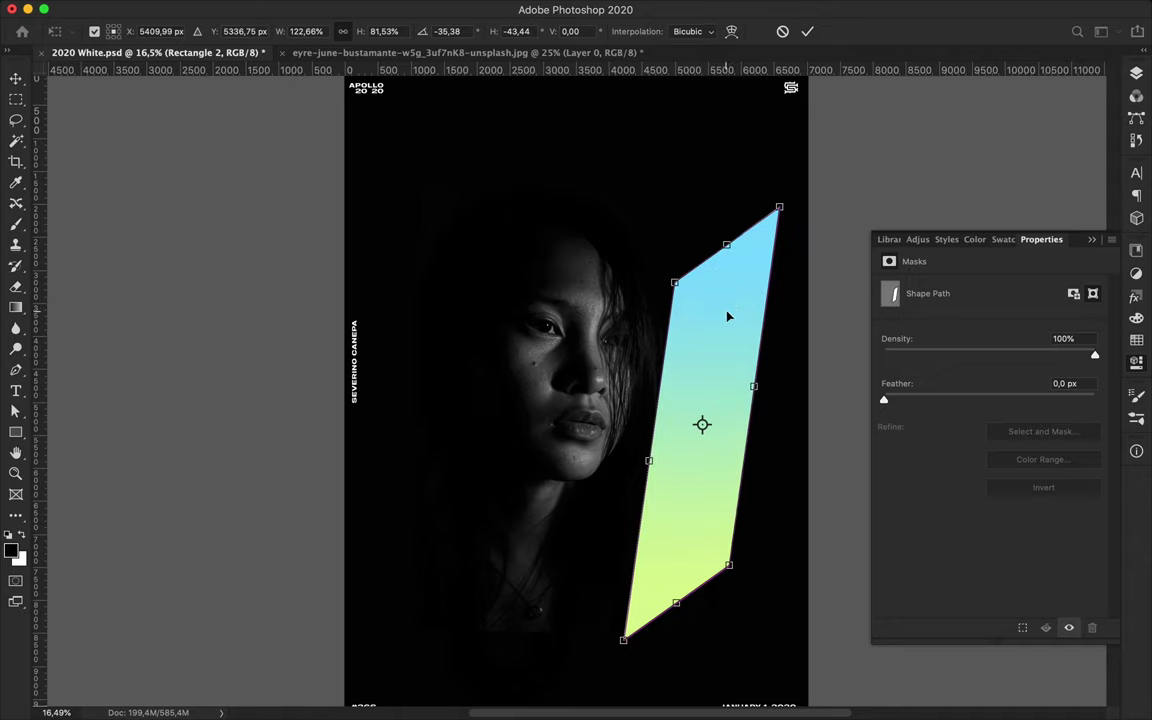
left_click_drag(728, 317, 657, 288)
key("Return")
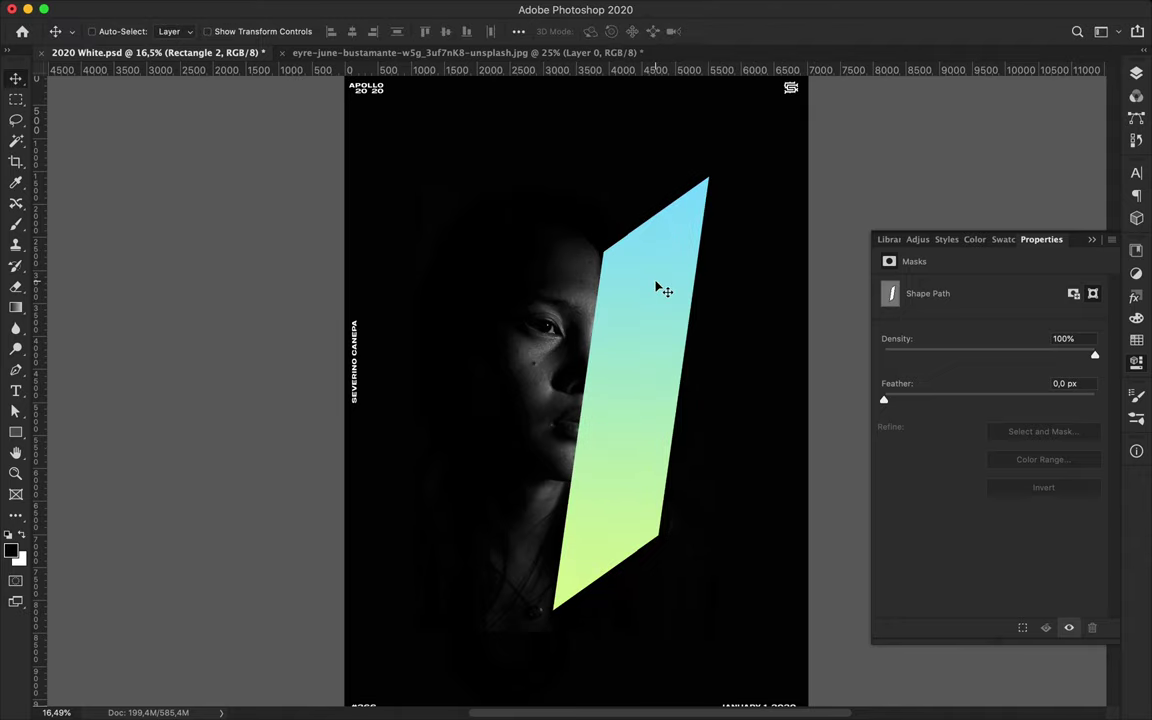
Step: Duplicate the Rectangle 2 layer and hide the original
key("F7")
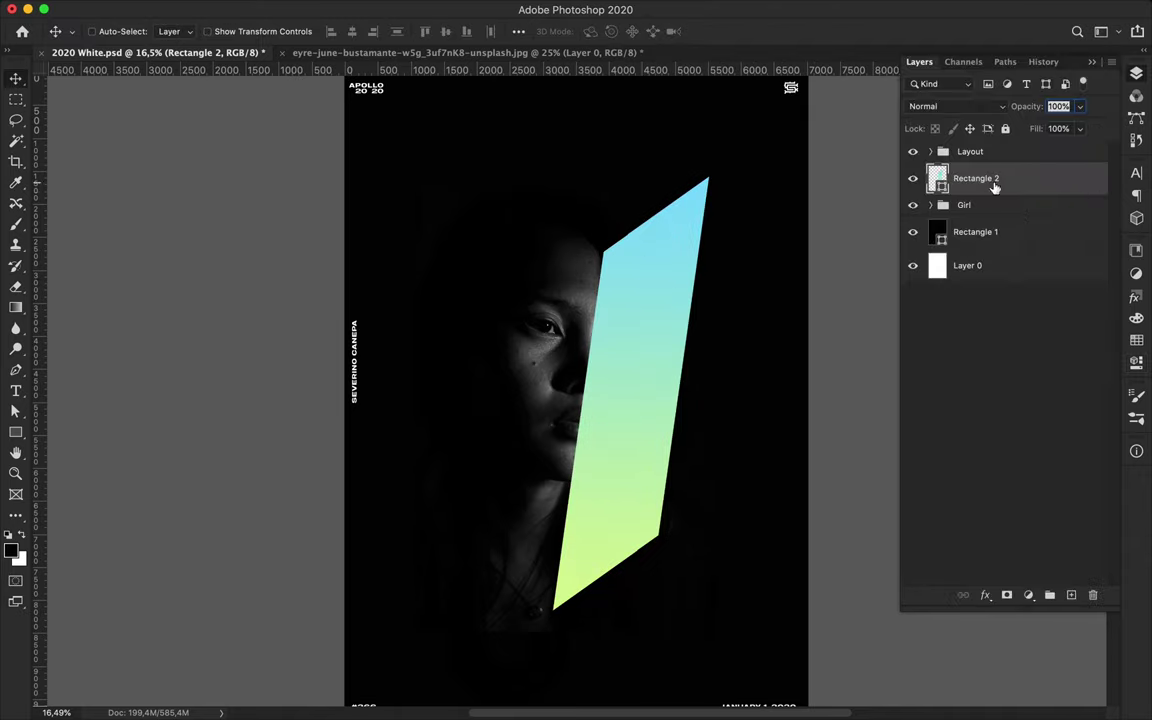
key("super+j")
left_click(912, 211)
Step: Convert Rectangle 2 copy to a smart object and apply a Gaussian Blur with a 179,5-pixel radius
left_click(374, 8)
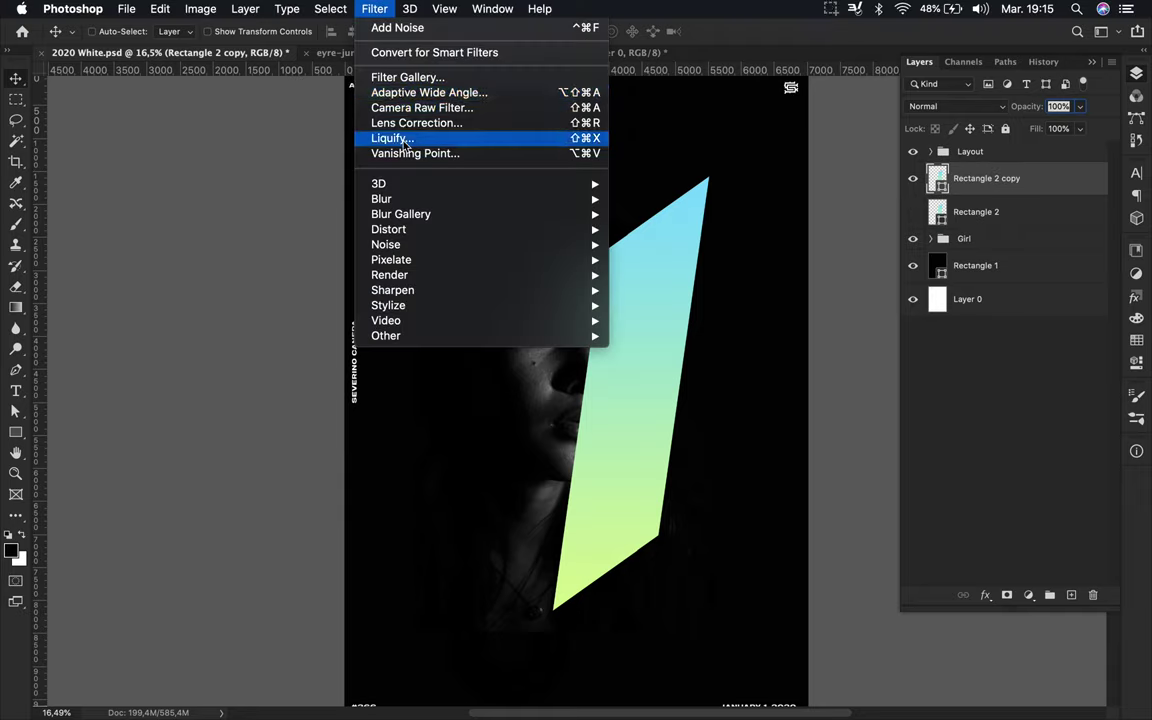
mouse_move(381, 198)
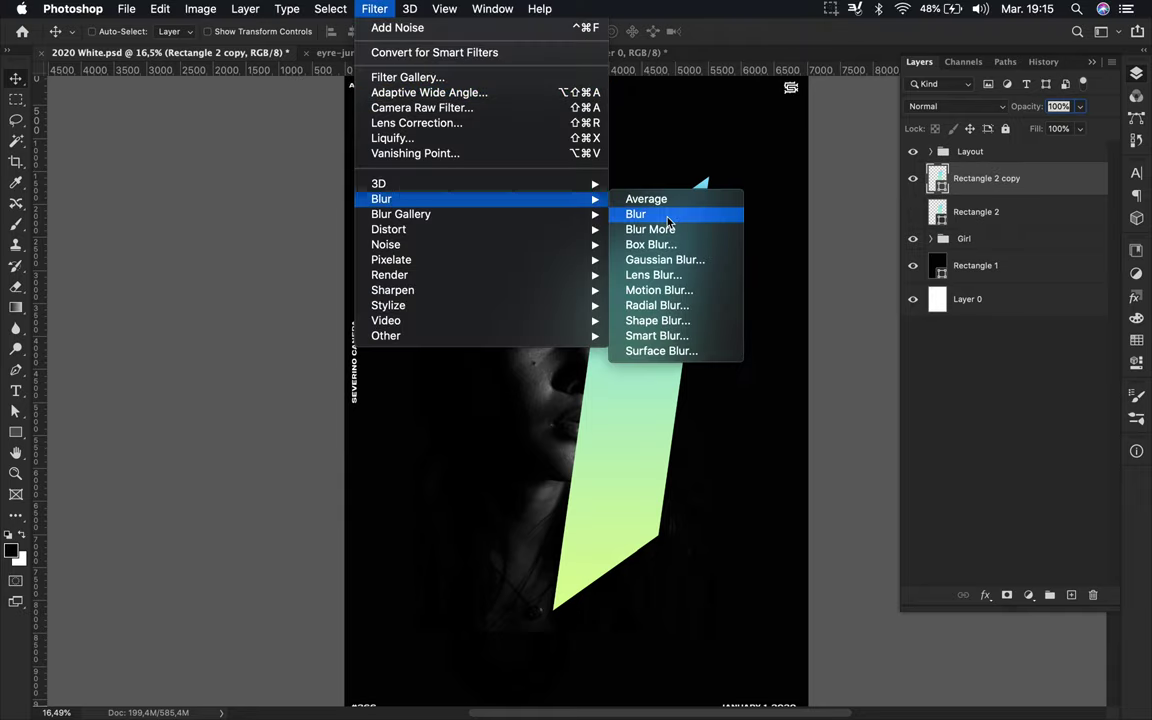
left_click(700, 272)
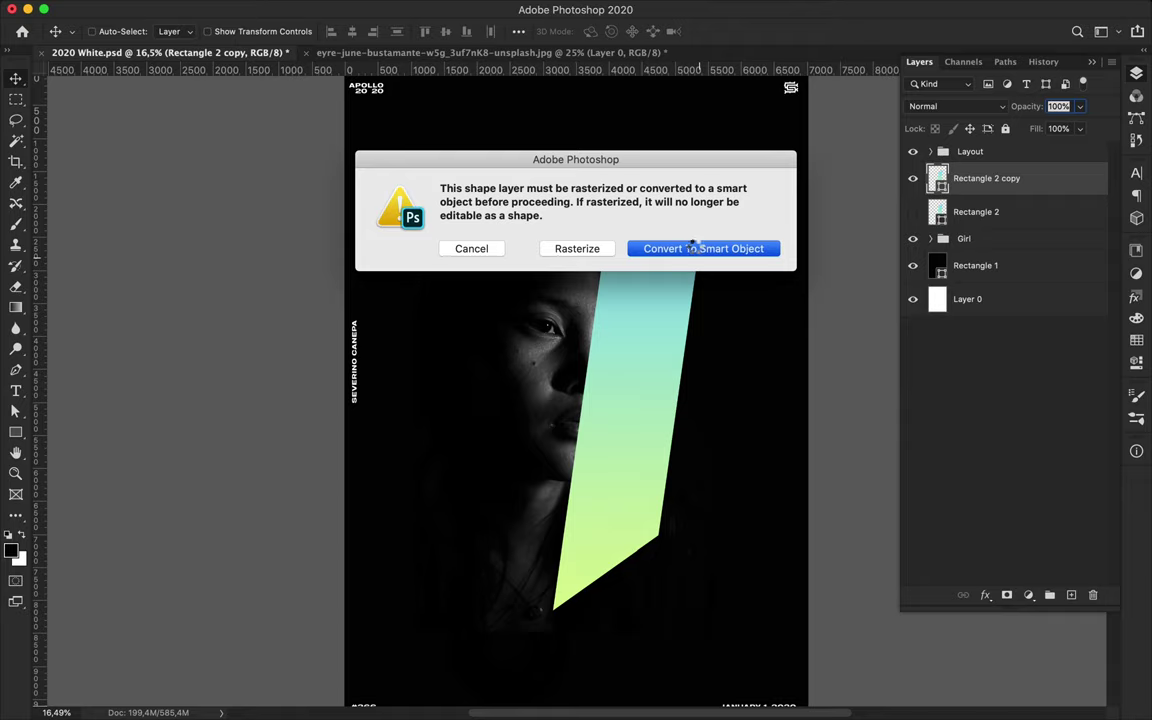
left_click(703, 248)
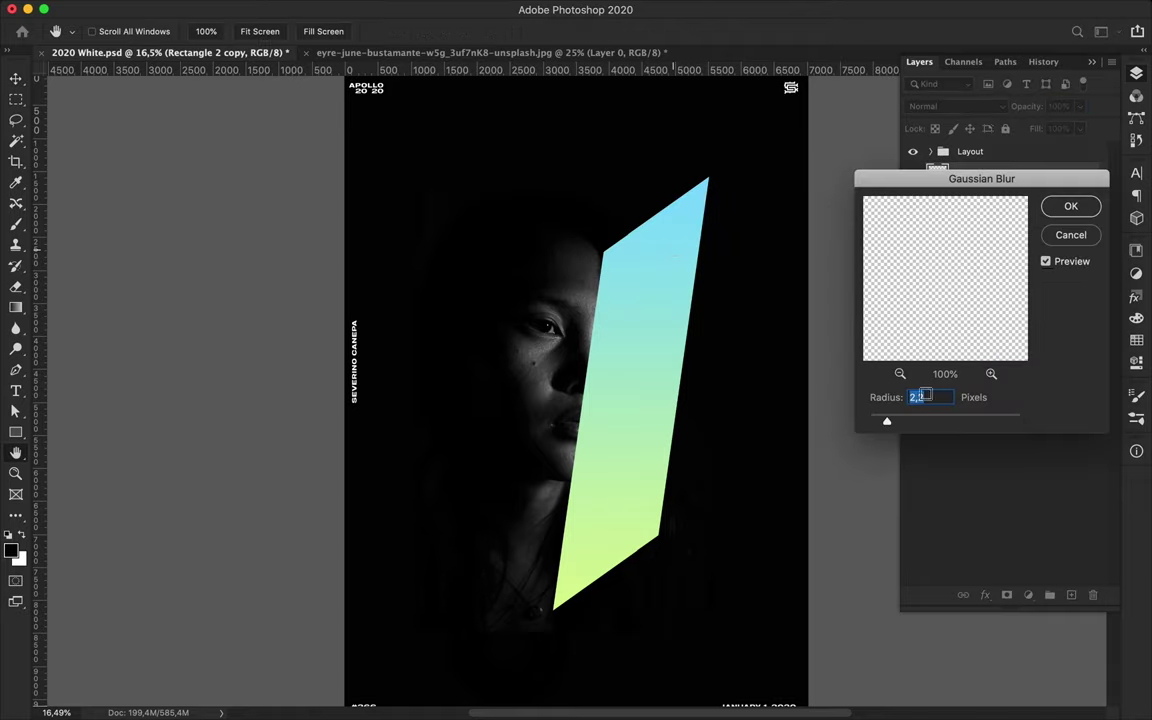
left_click_drag(910, 425, 989, 425)
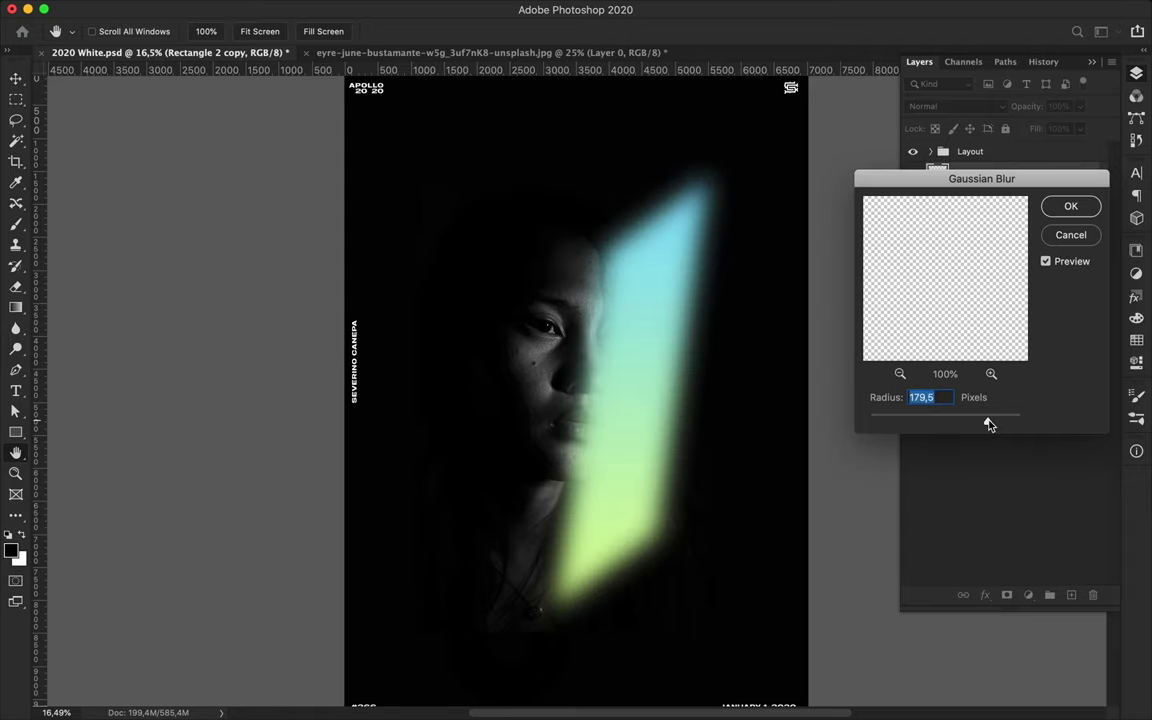
left_click(1071, 207)
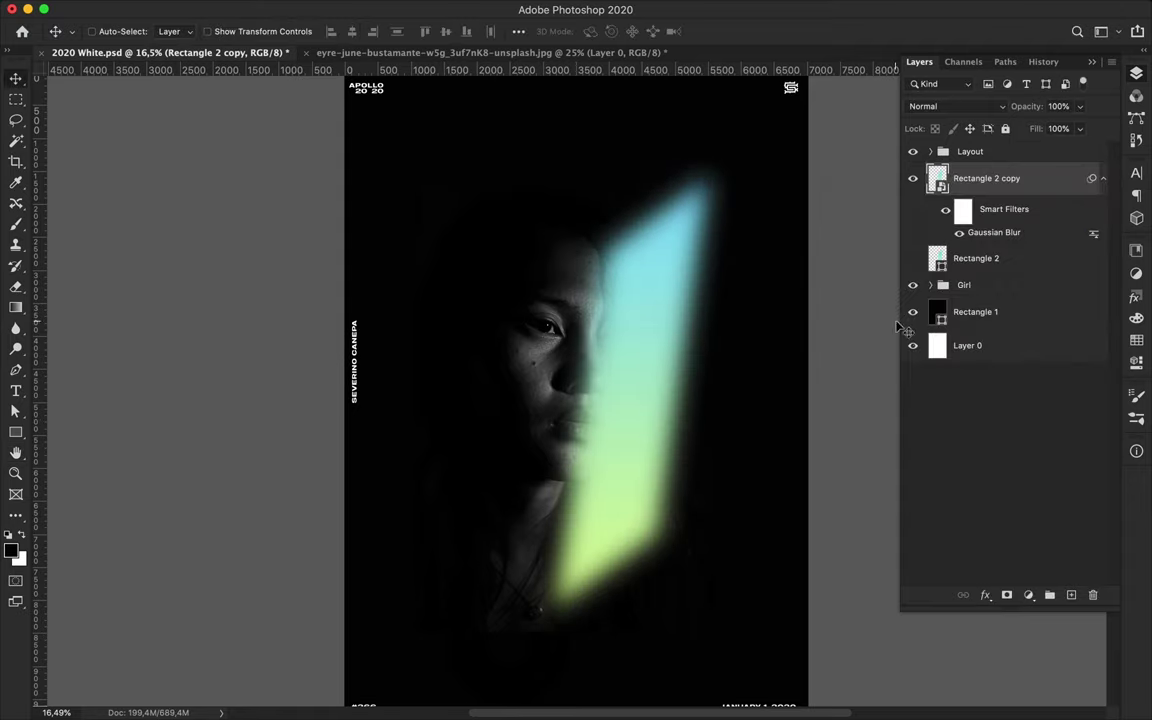
Step: Collapse the blurred copy's filter list and place a visible duplicate of Rectangle 2 above it
left_click(1101, 181)
left_click_drag(998, 216, 990, 162)
left_click(913, 180)
Step: Convert Rectangle 2 copy 2 to a smart object and apply a Gaussian Blur with a 1000-pixel radius
left_click(375, 9)
left_click(400, 24)
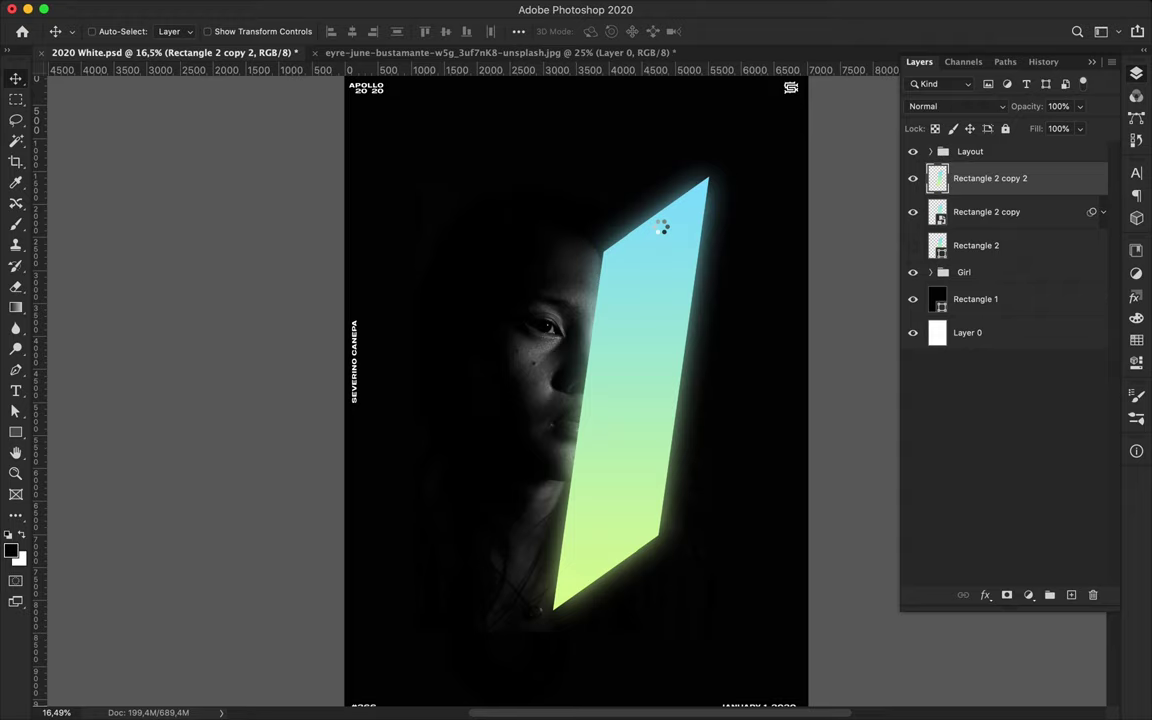
left_click(375, 8)
mouse_move(400, 199)
left_click(663, 257)
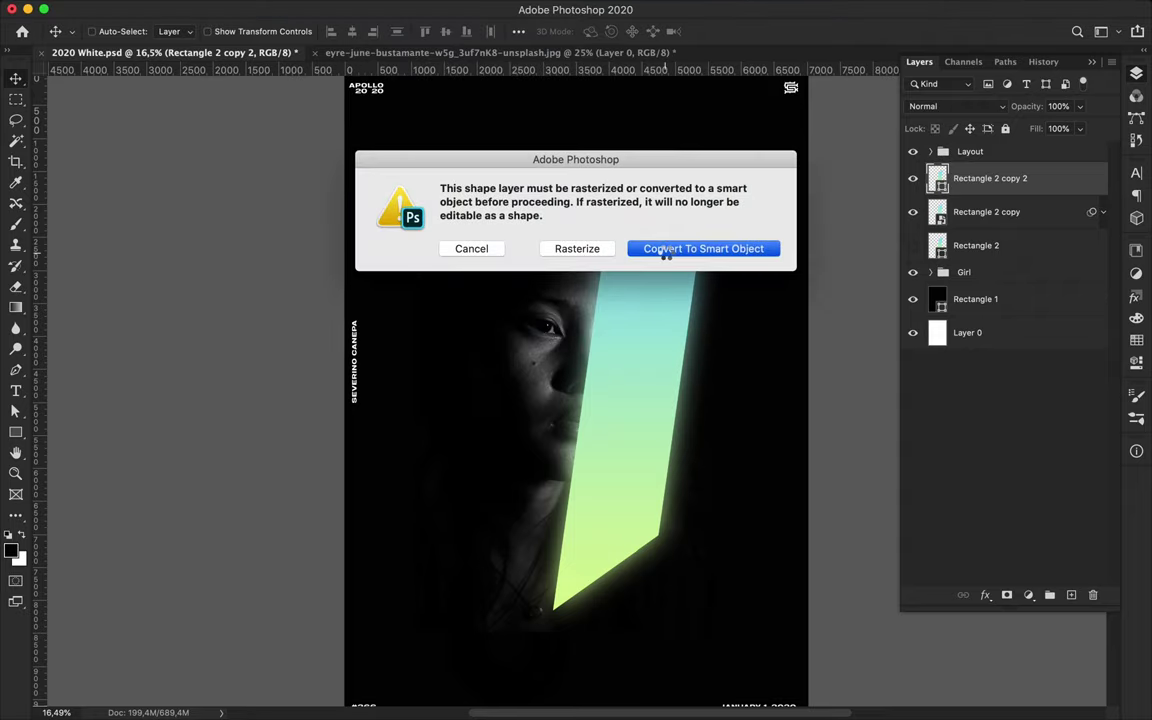
left_click(665, 250)
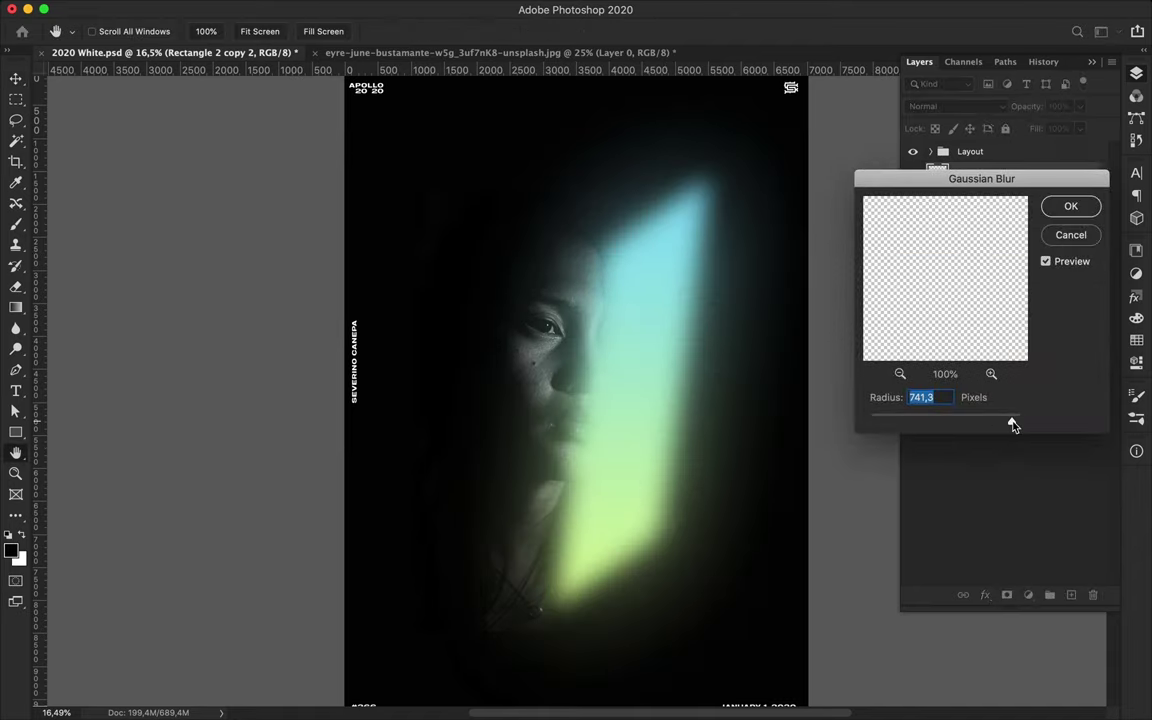
left_click_drag(1014, 422, 1021, 422)
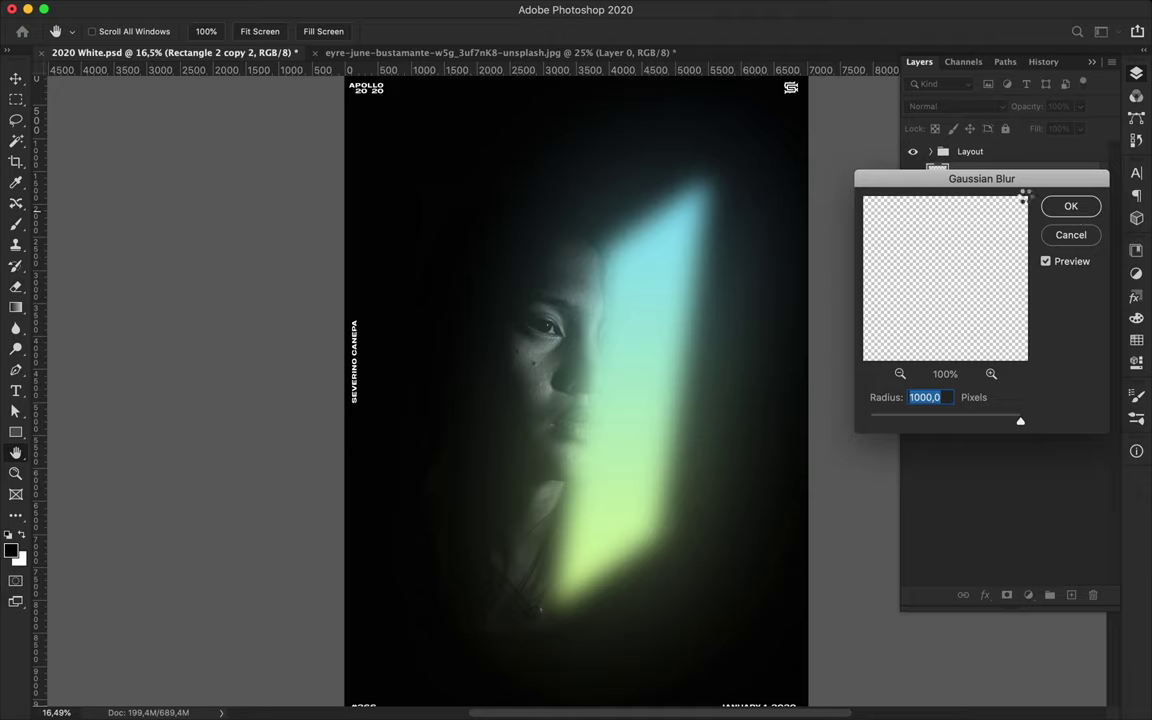
left_click(1070, 207)
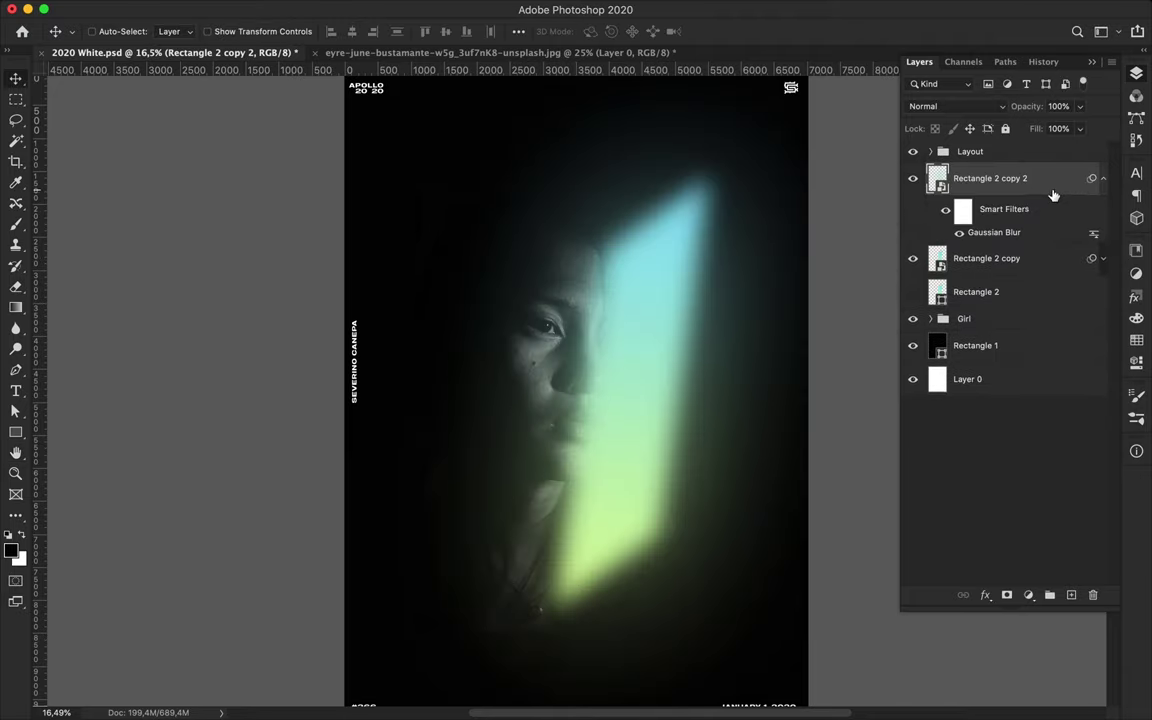
Step: Duplicate the heavily blurred Rectangle 2 copy 2, set the duplicate's blend mode to Overlay, and reselect Rectangle 2 copy 2
left_click(1102, 179)
key("super+j")
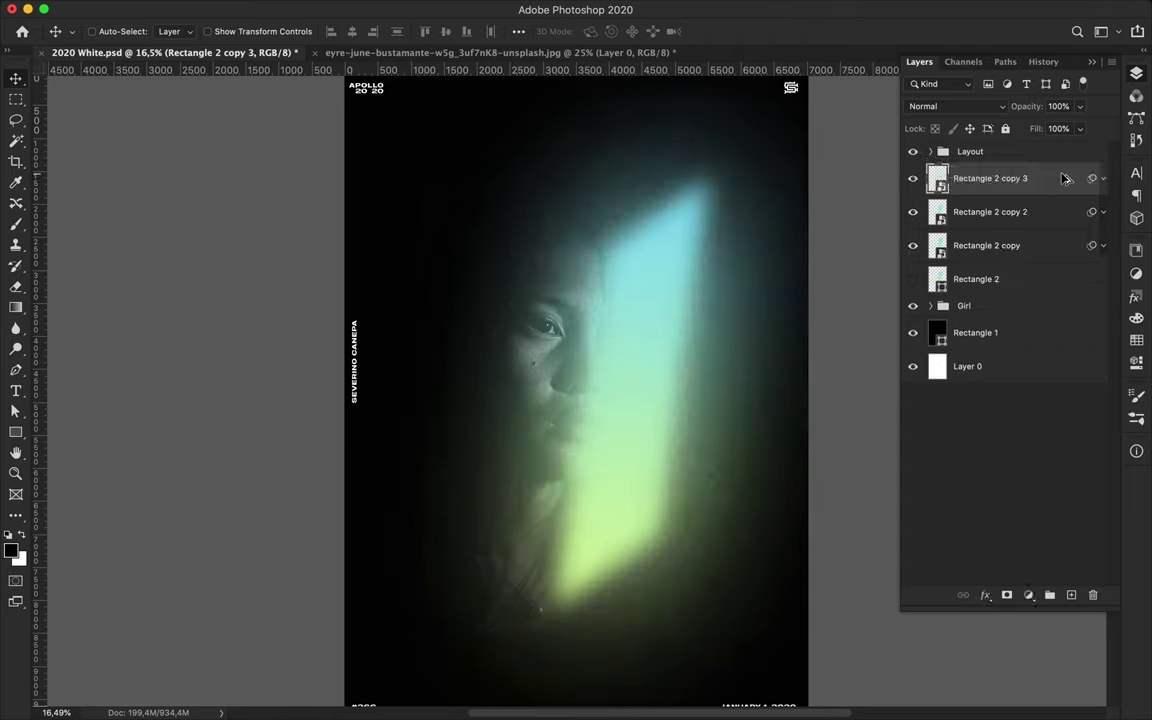
left_click(955, 106)
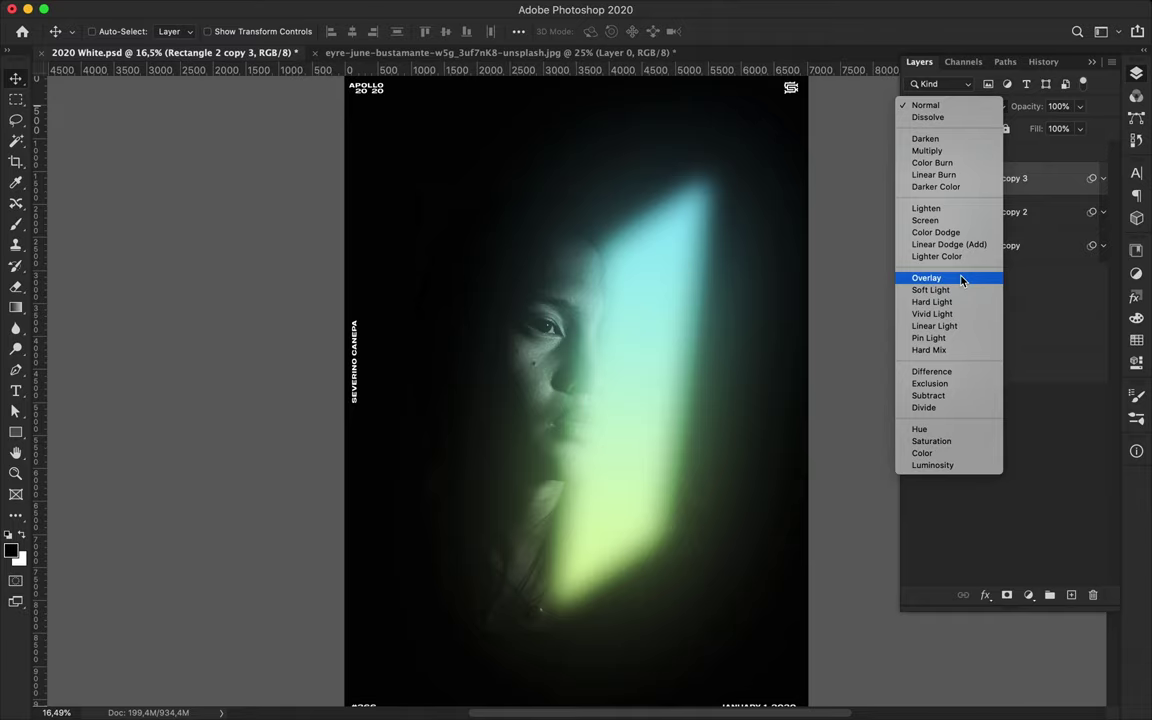
left_click(961, 279)
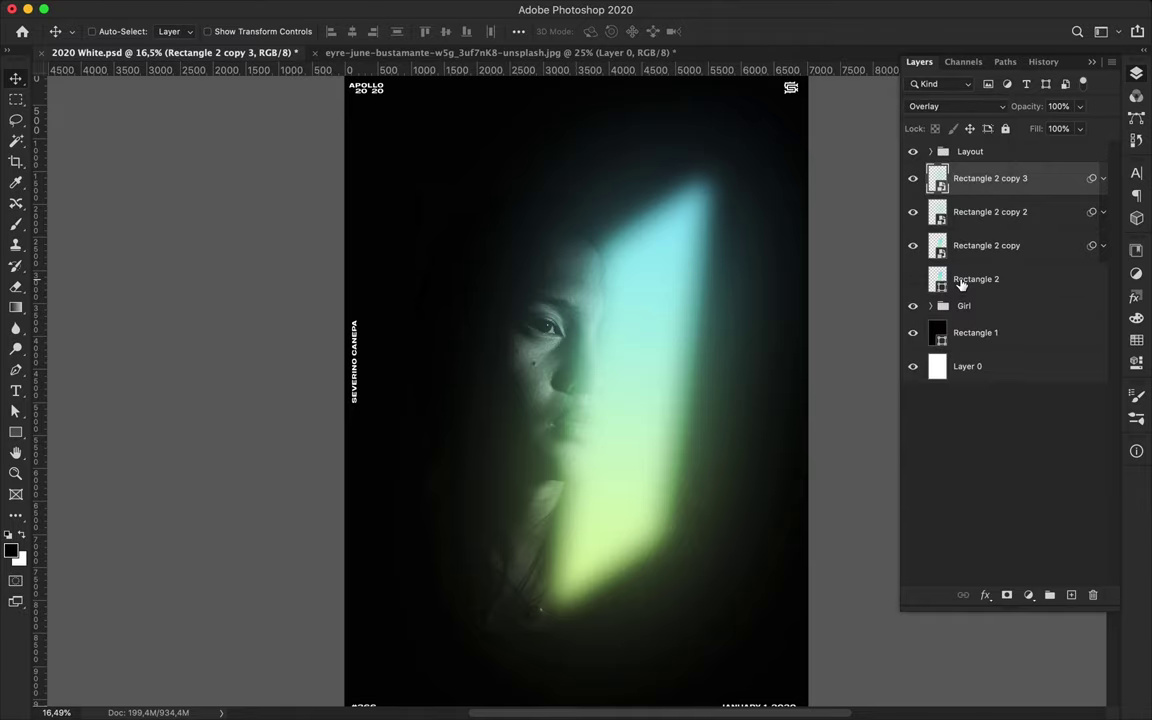
left_click(973, 226)
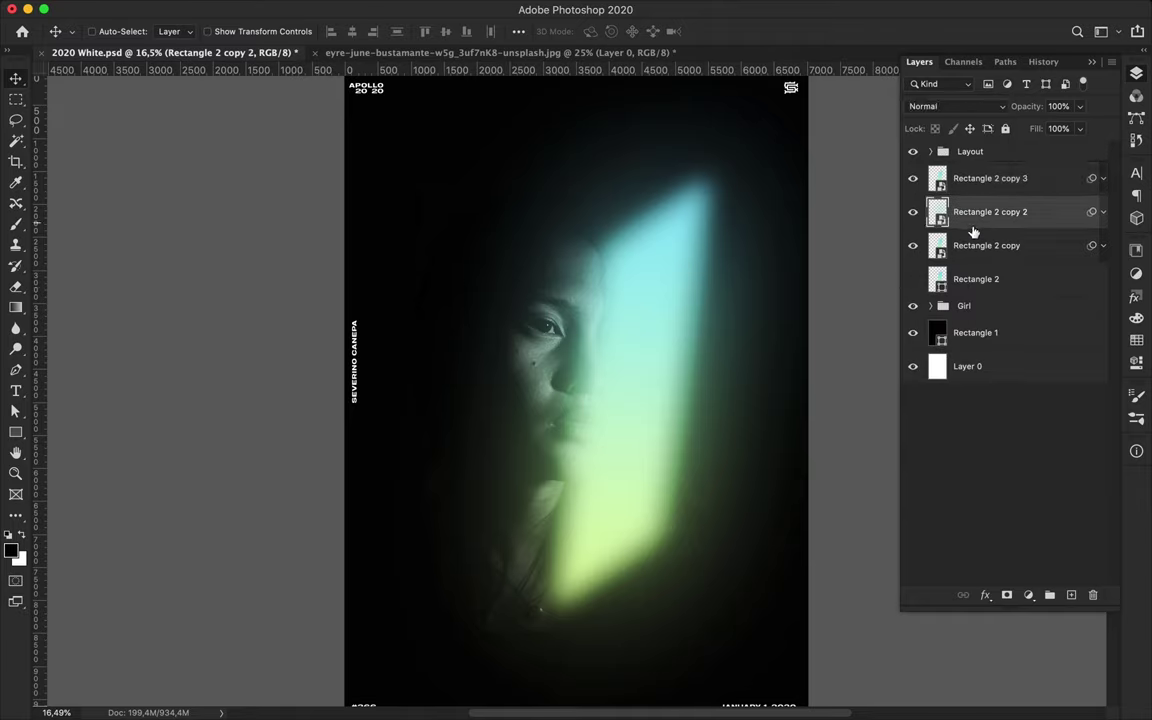
Step: Set the blend mode of the Rectangle 2 copy layer to Linear Dodge (Add)
left_click(973, 245)
left_click(985, 106)
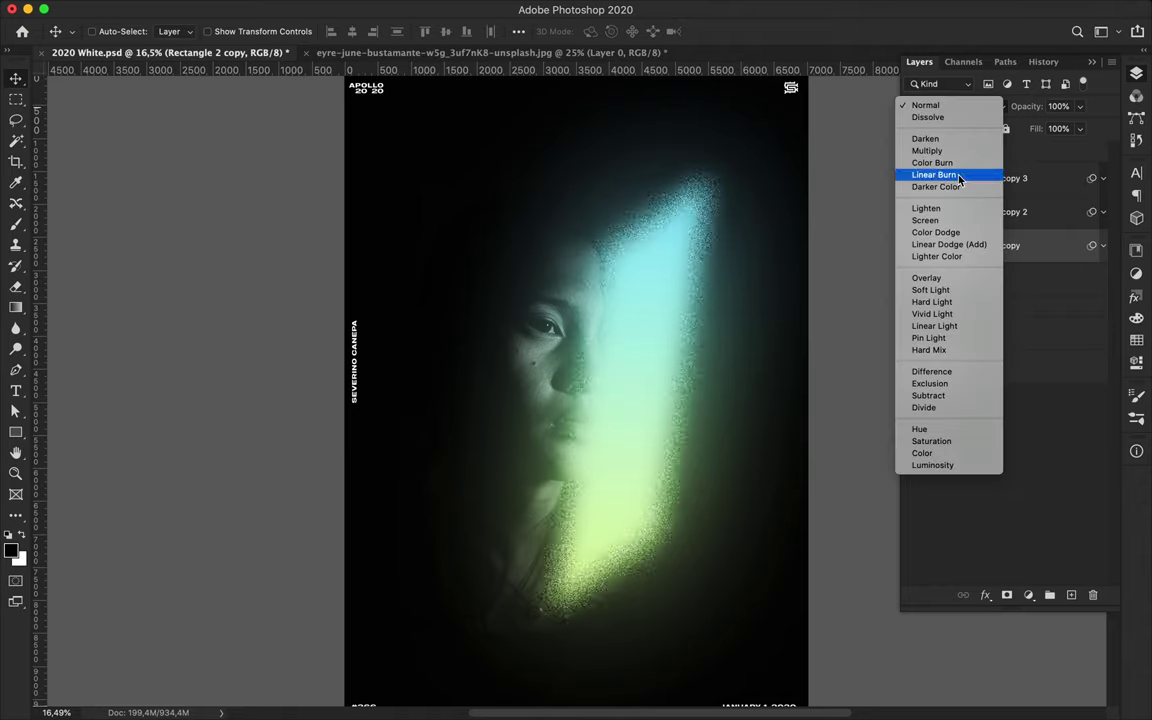
left_click(946, 245)
scroll(836, 373, "down", 3)
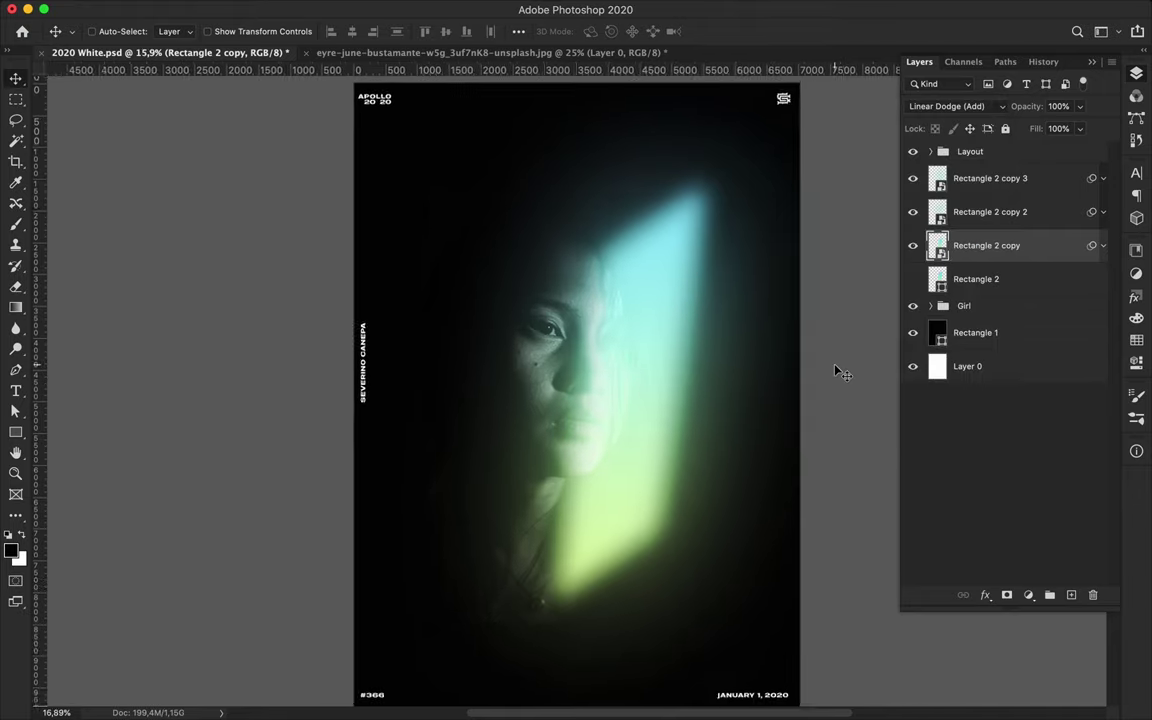
Step: Duplicate the three blurred rectangle copies to the poster's lower-left area and scale the duplicates to 118,24%
left_click(985, 182)
left_click(982, 245, "shift")
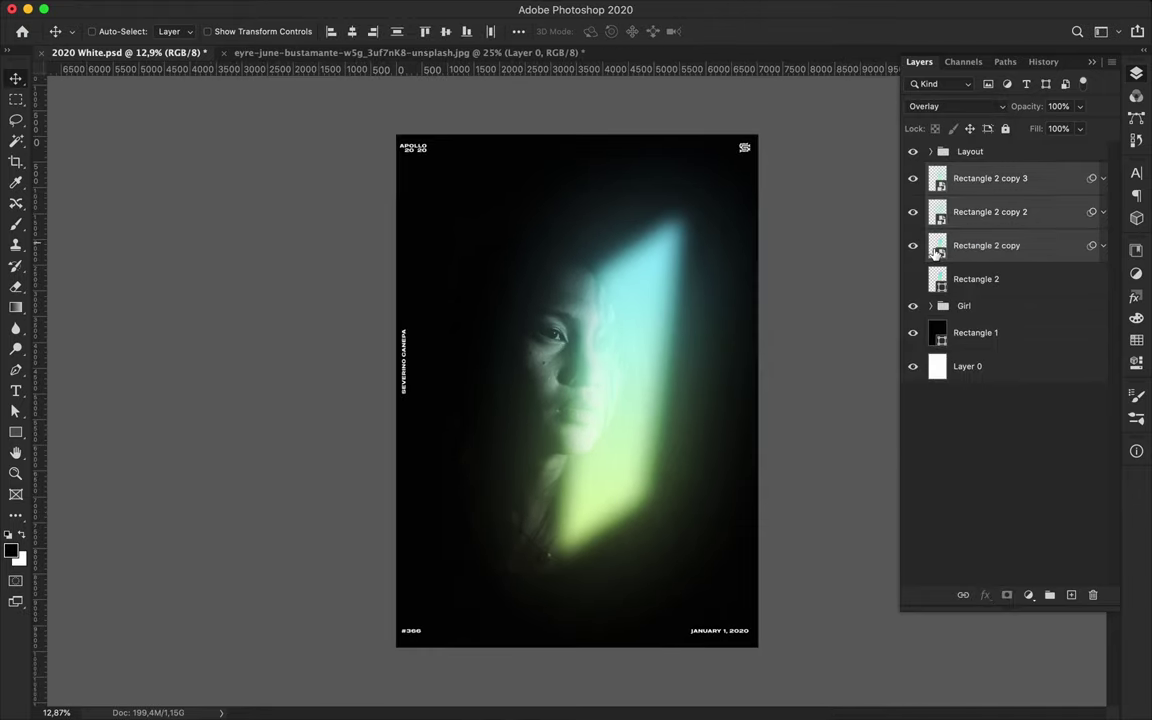
left_click_drag(674, 327, 390, 496)
key("ctrl+t")
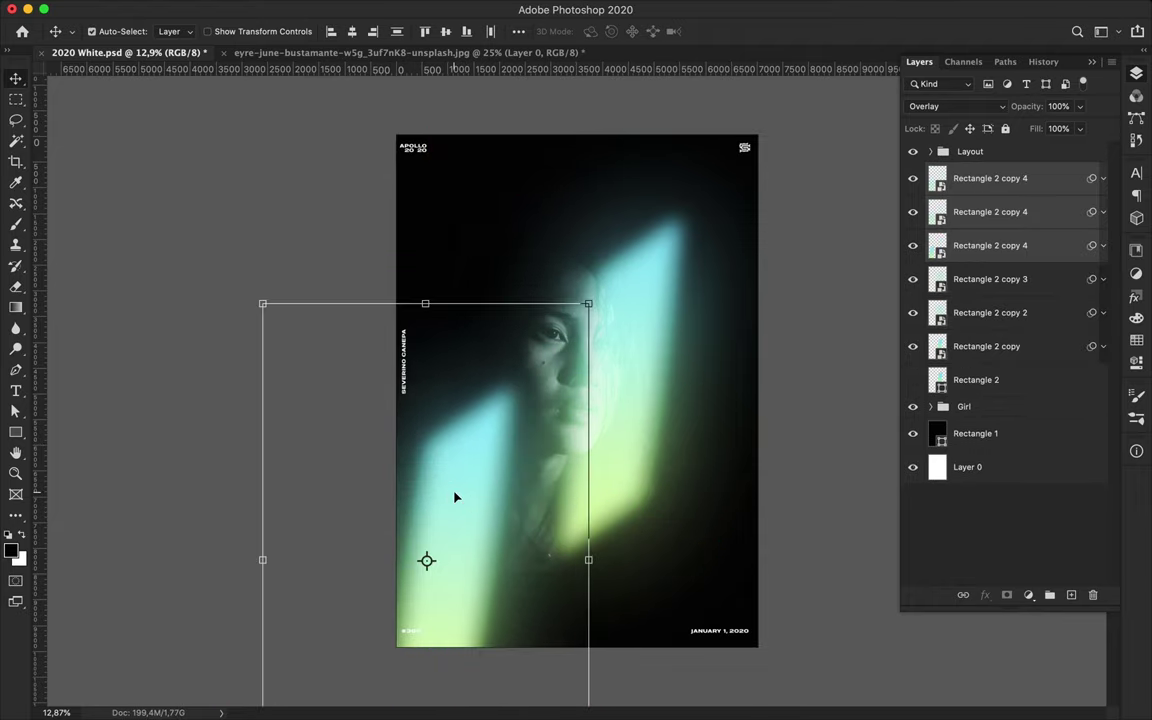
left_click_drag(425, 305, 425, 211)
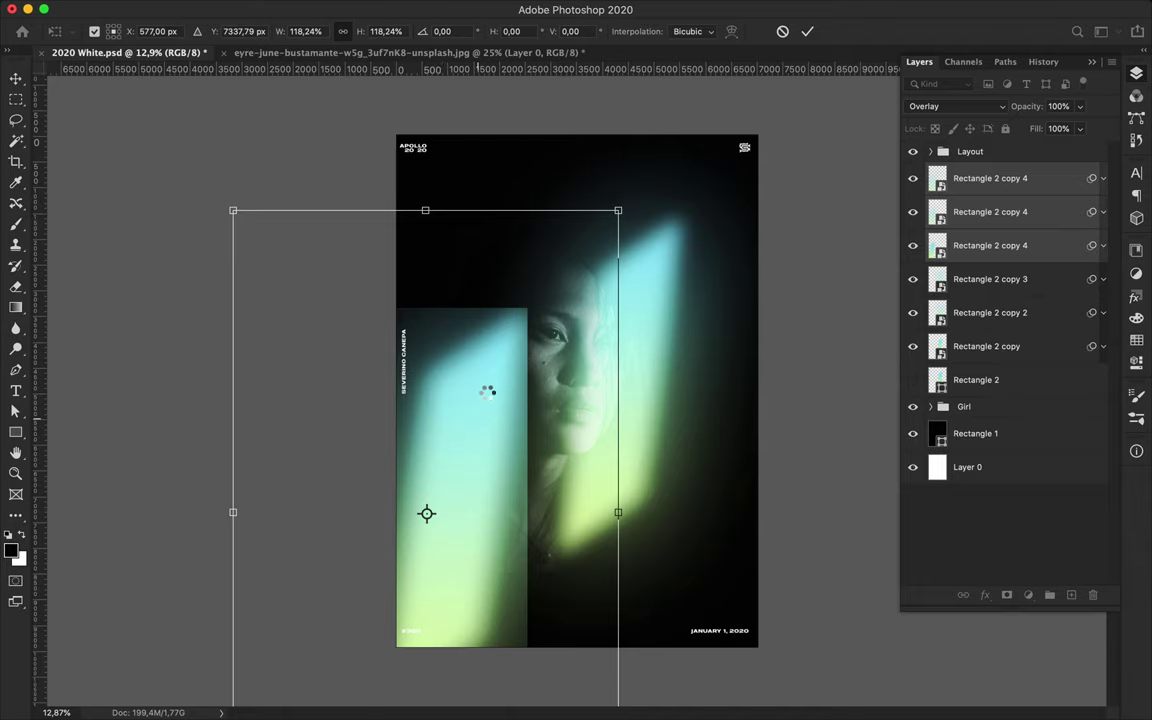
key("Return")
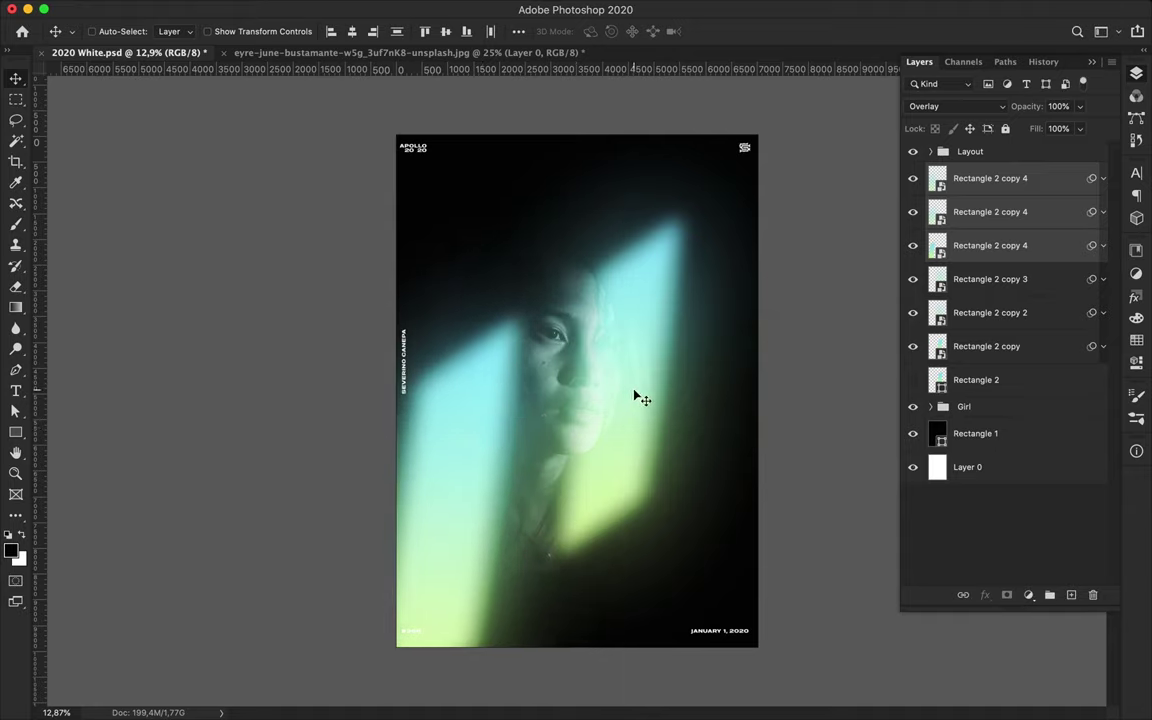
left_click(1050, 280)
left_click(1010, 346, "shift")
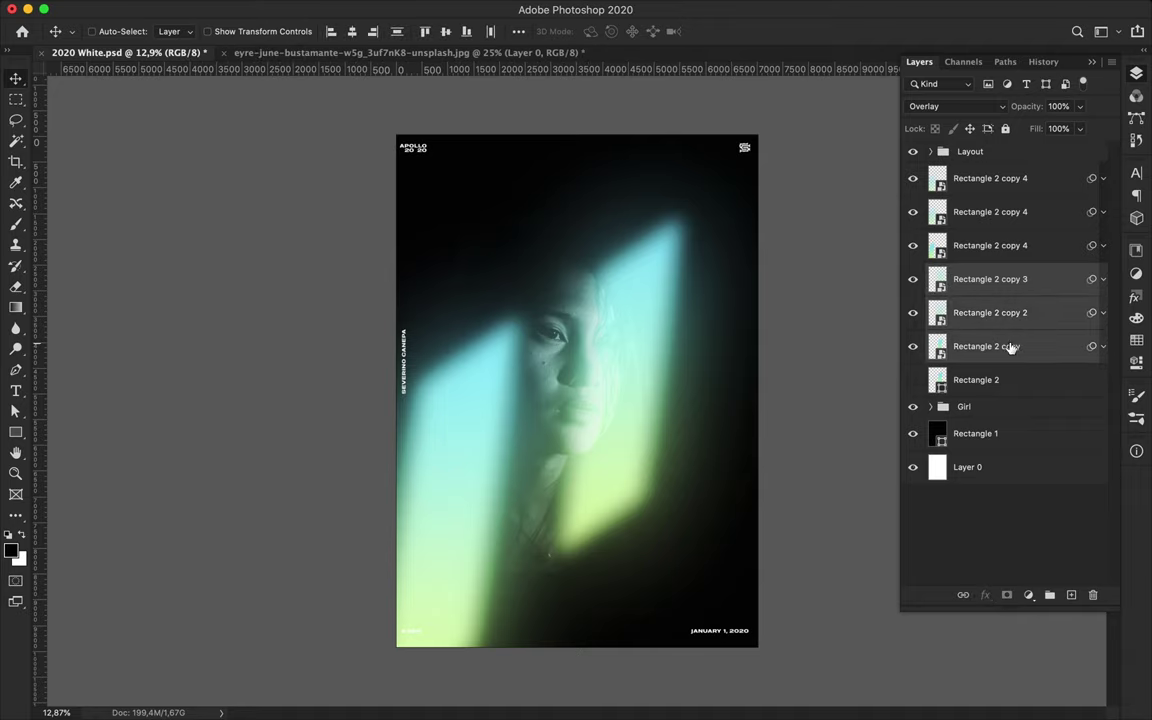
left_click_drag(990, 300, 985, 366)
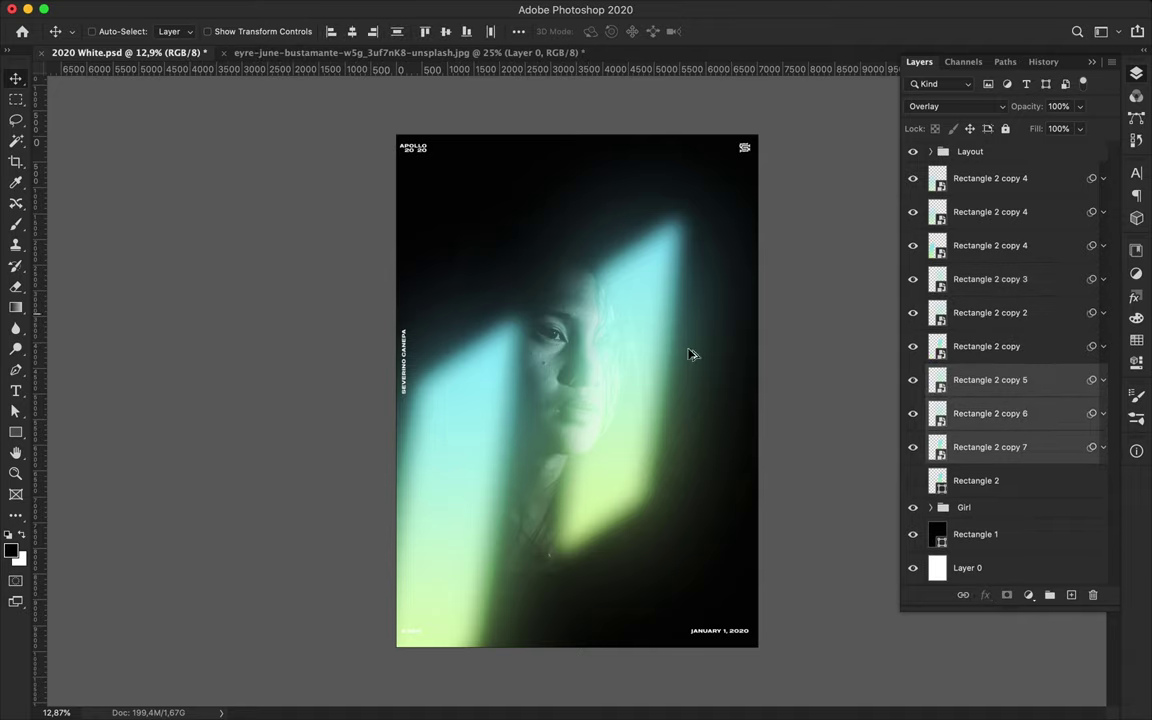
left_click_drag(707, 341, 771, 288)
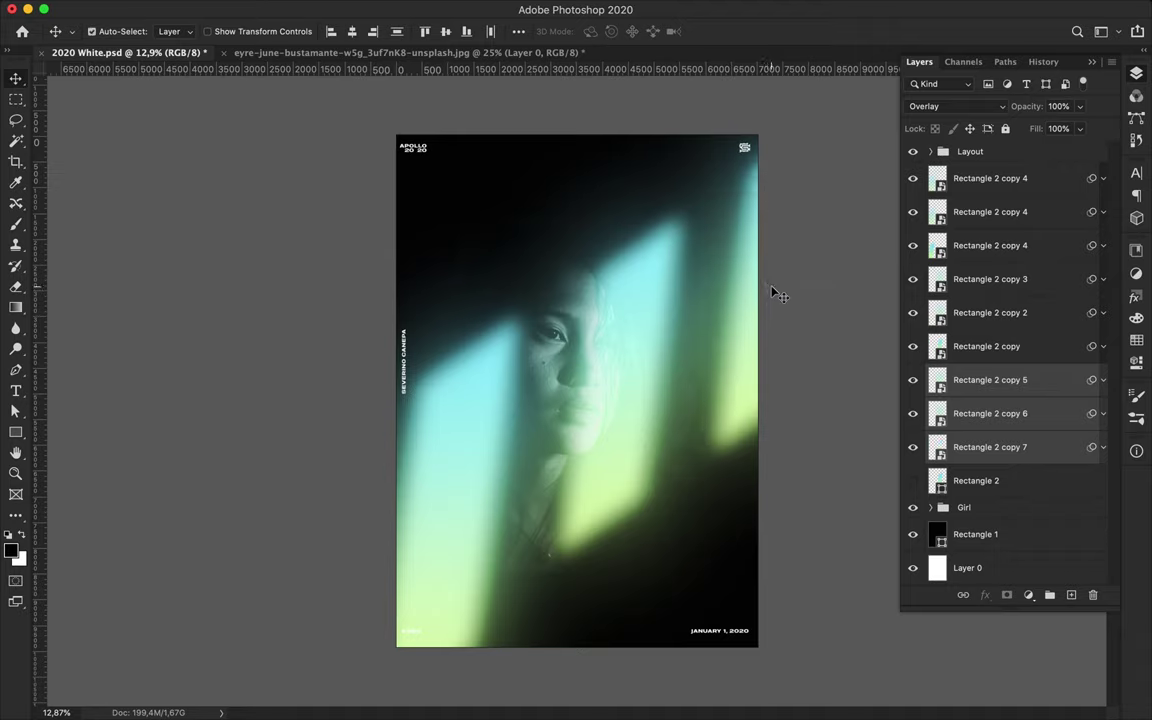
key("ctrl+t")
left_click_drag(587, 541, 681, 395)
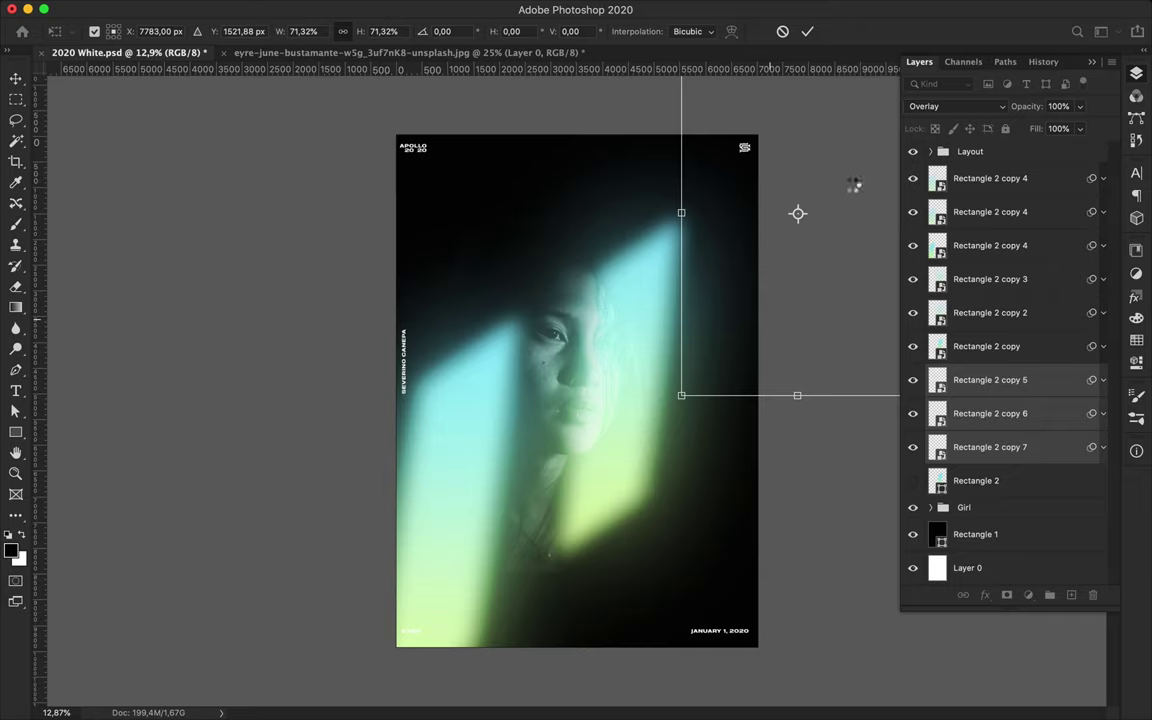
key("Return")
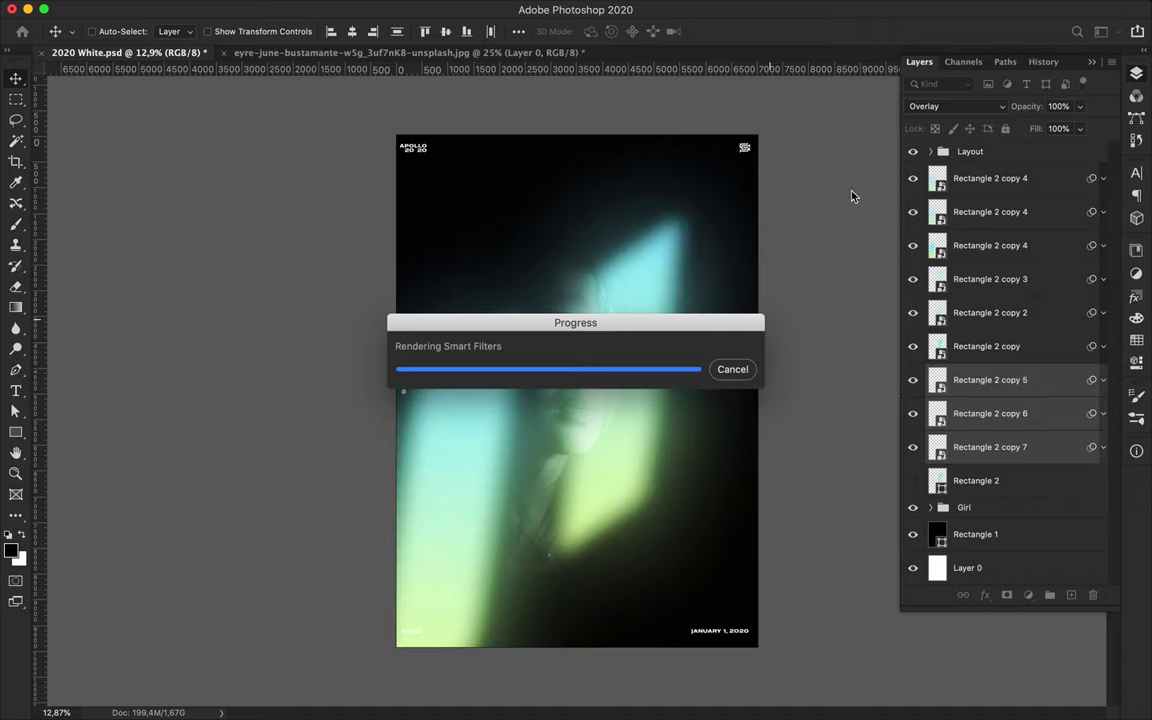
mouse_move(842, 207)
left_mouse_down()
mouse_move(778, 325)
mouse_move(762, 305)
mouse_move(698, 452)
left_mouse_up()
key("BackSpace")
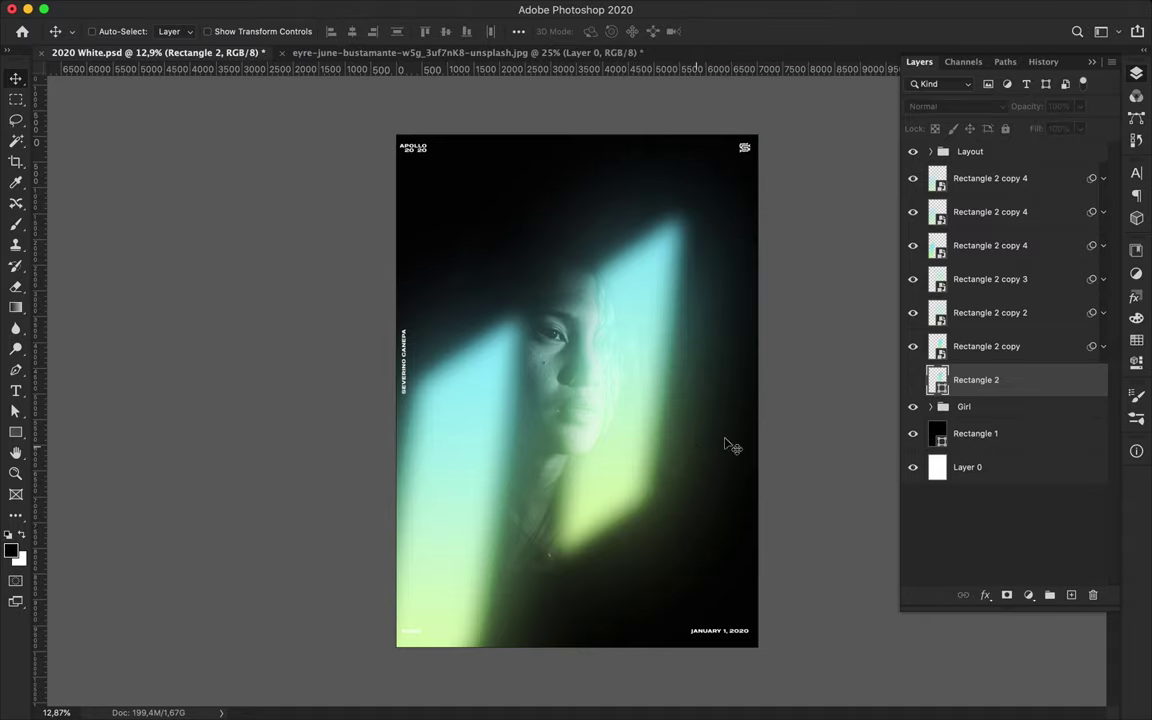
Step: Duplicate the central light panel's three blurred layers, scale the duplicates to 76,32%, and move them partly past the poster's right edge
left_click(990, 350)
left_click(968, 284, "shift")
left_click_drag(653, 347, 622, 360)
key("super+t")
left_click_drag(557, 657, 557, 536)
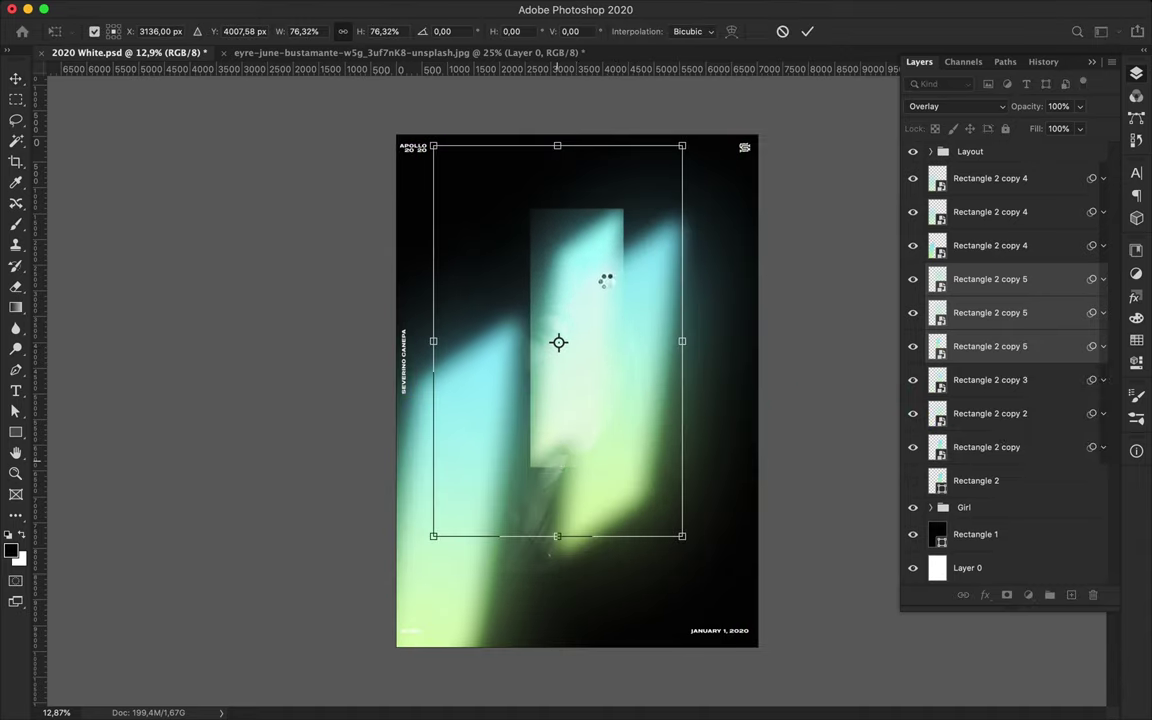
key("Return")
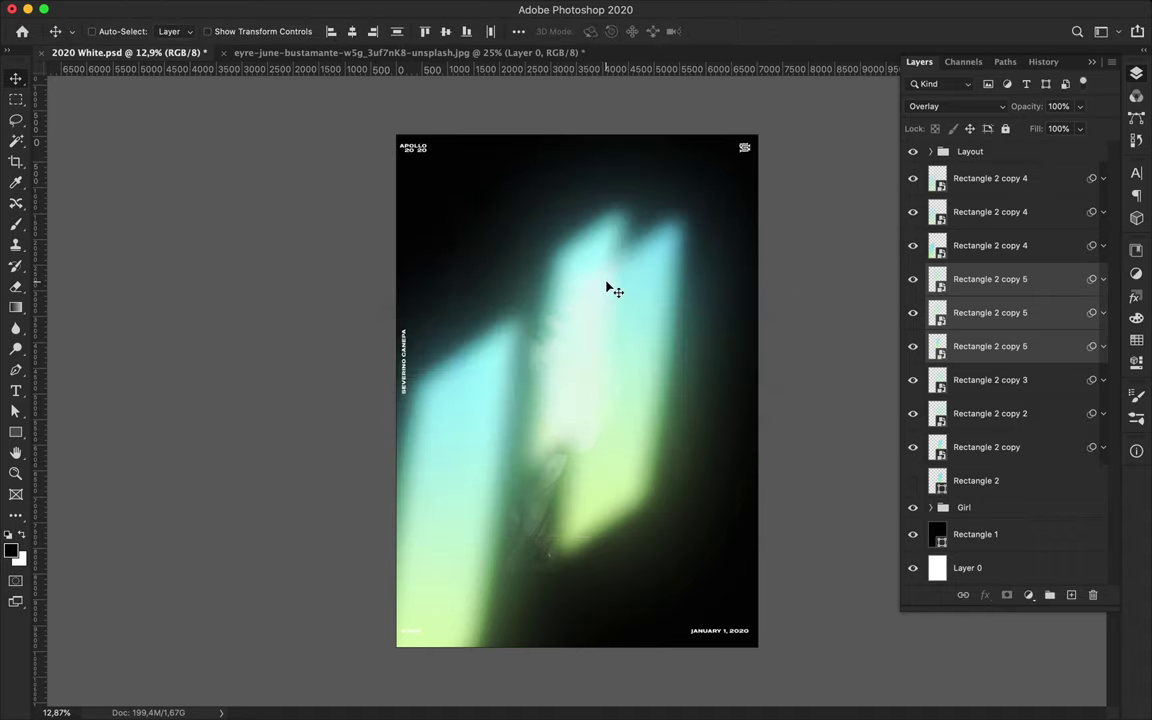
left_click_drag(598, 290, 787, 247)
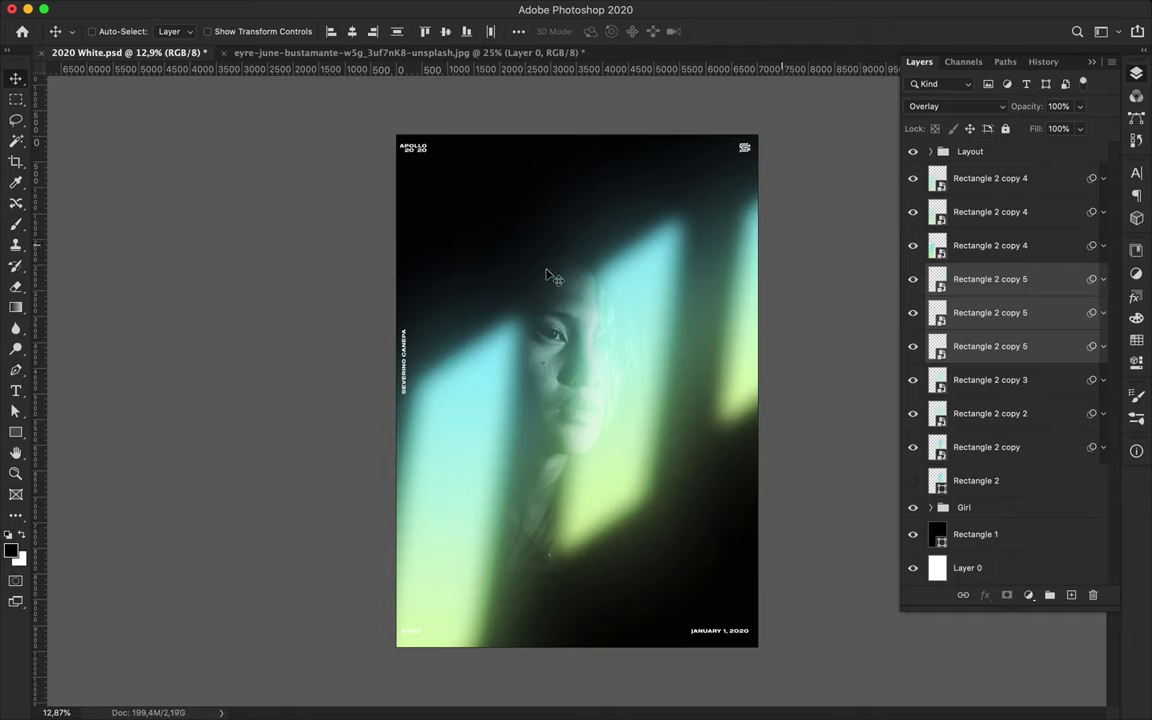
Step: Shift all the light panel layers together with the Girl group slightly upward on the poster and save the document
left_click(986, 193)
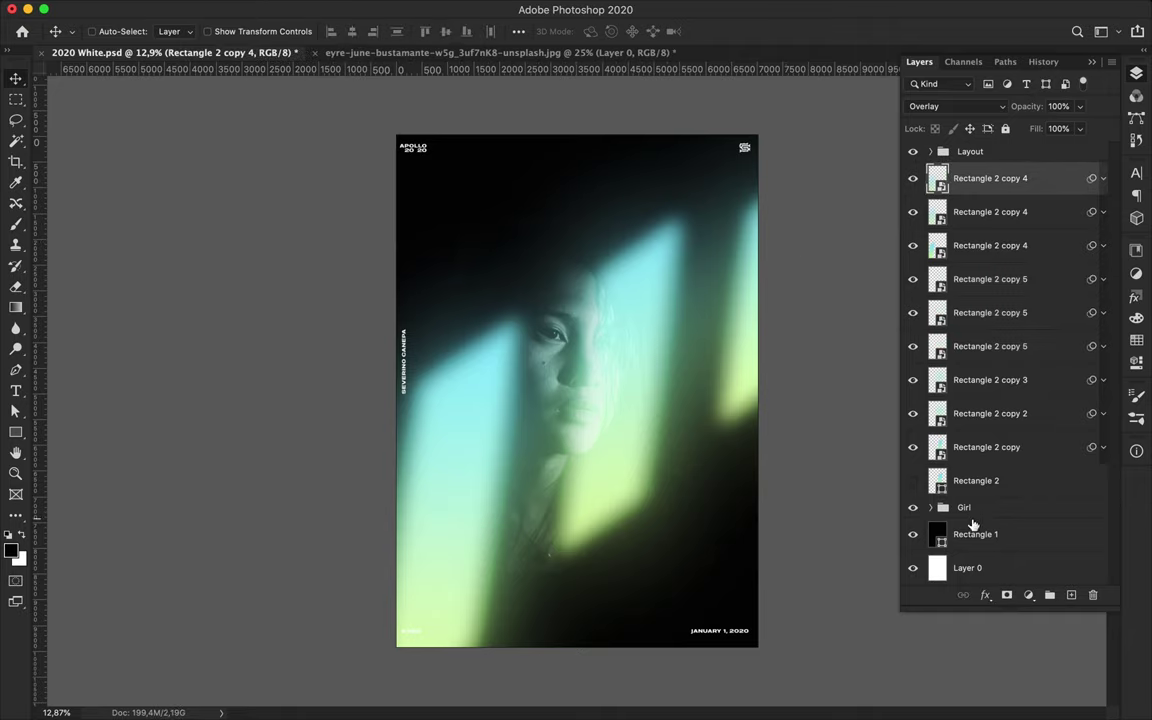
left_click(995, 514, "shift")
left_click_drag(717, 480, 702, 455)
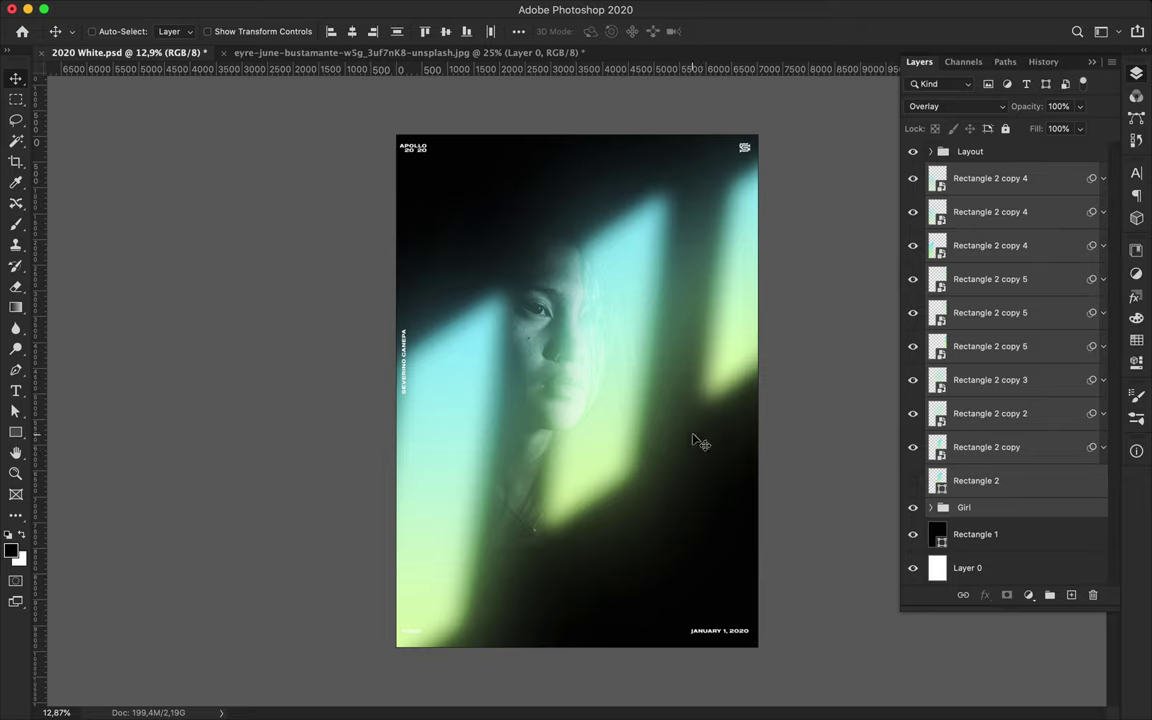
left_click_drag(694, 414, 706, 410)
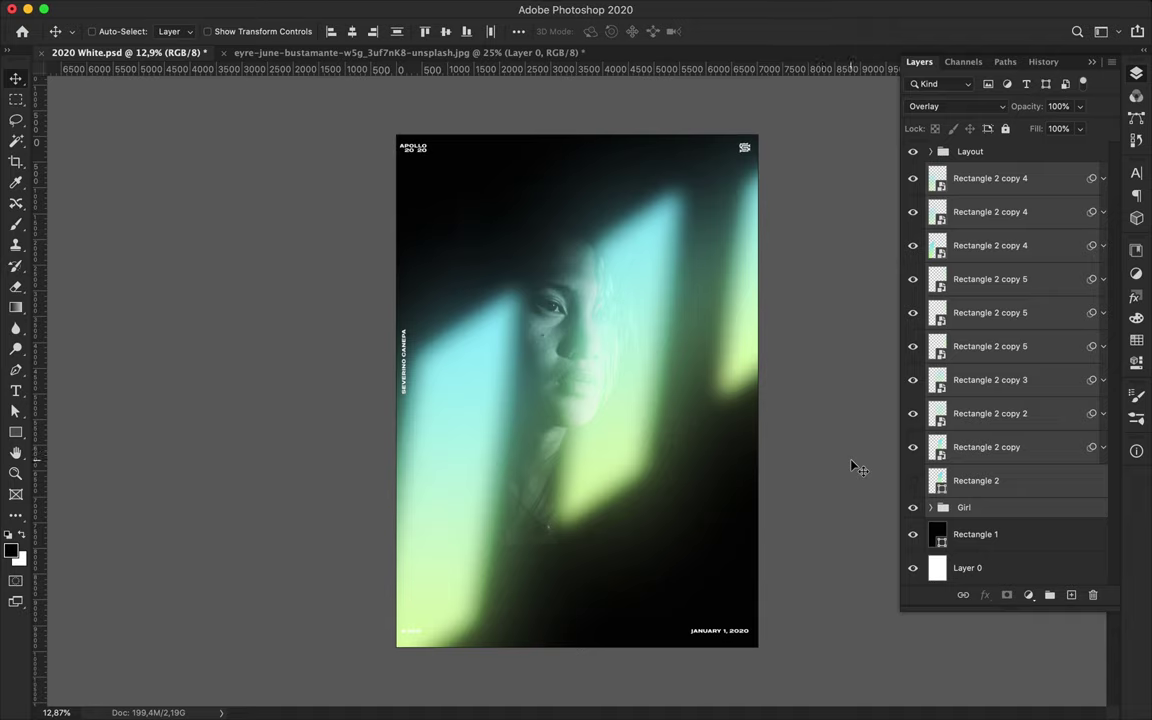
key("cmd+s")
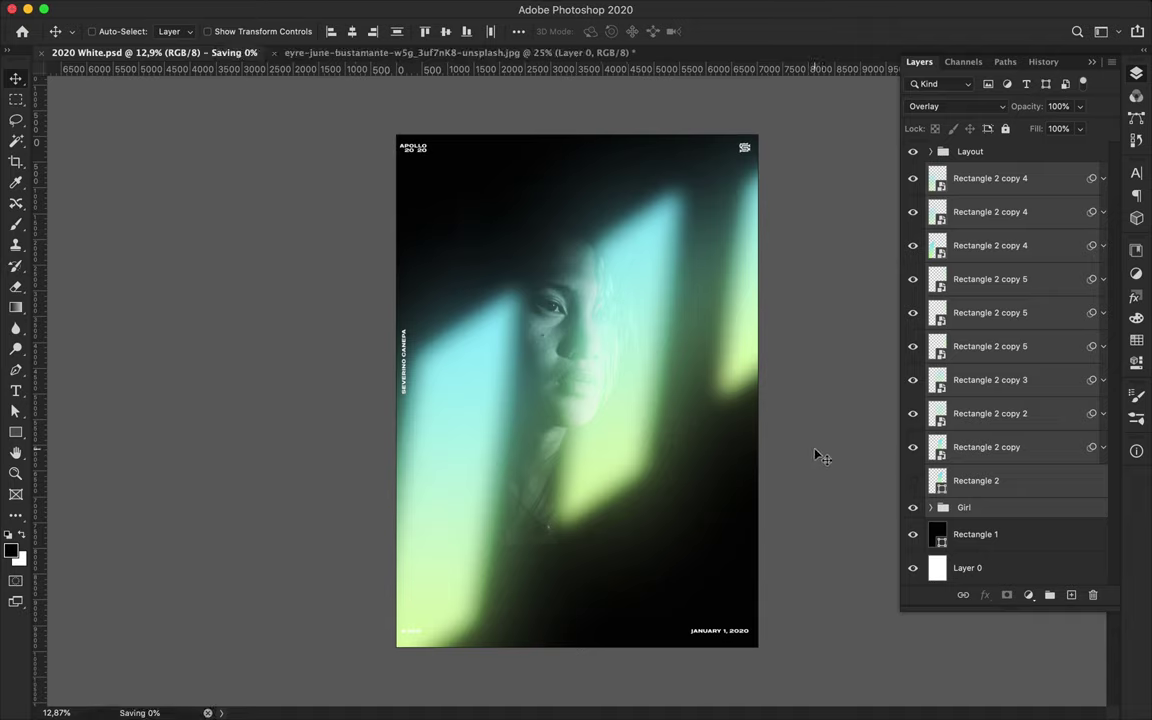